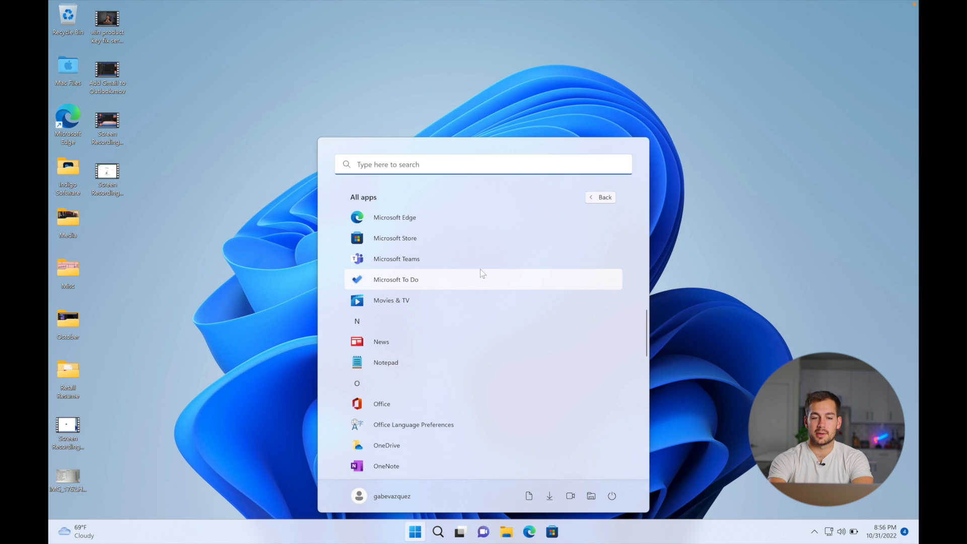
# - Open Microsoft Project and create a blank project
pyautogui.press('Return')
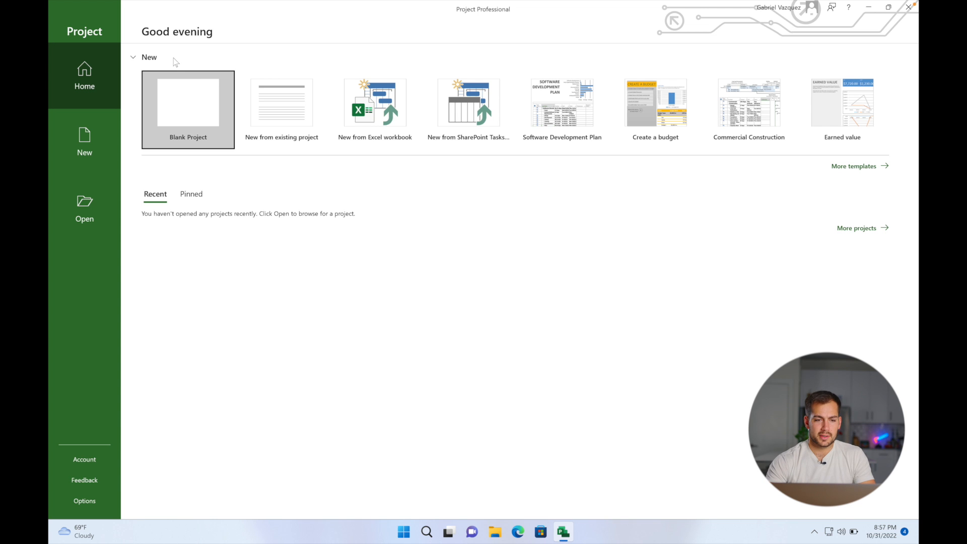
pyautogui.click(195, 121)
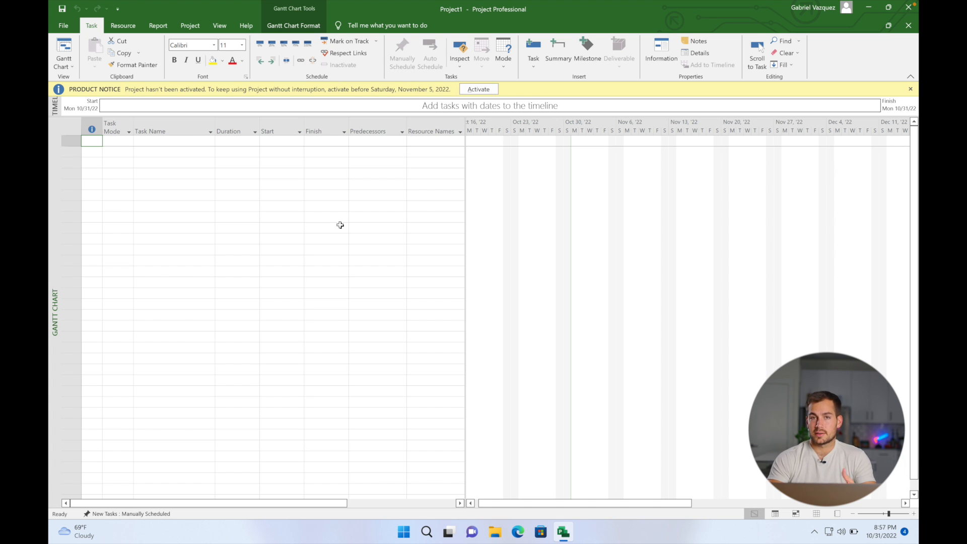
# - Enter "Record Video #1" as the name of the first task
pyautogui.click(158, 143)
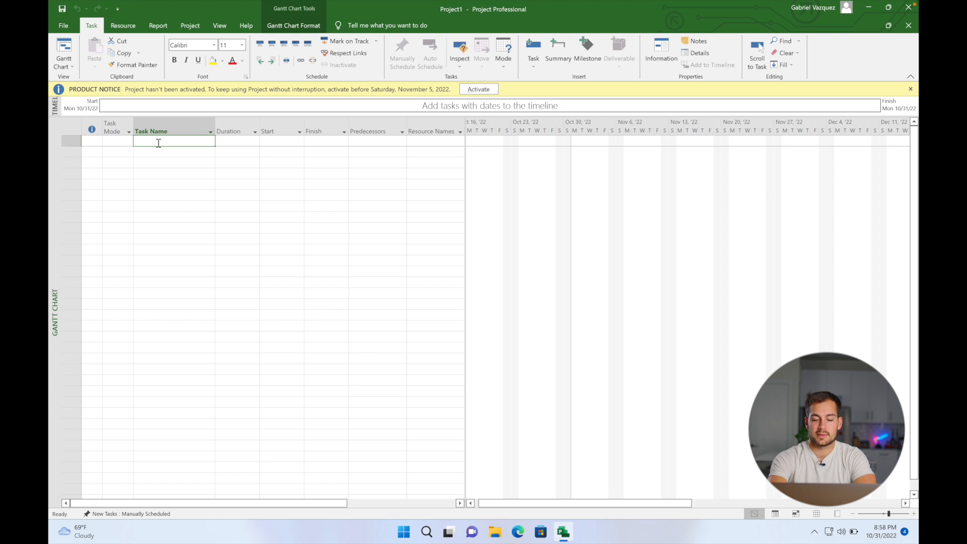
pyautogui.write('Record Video')
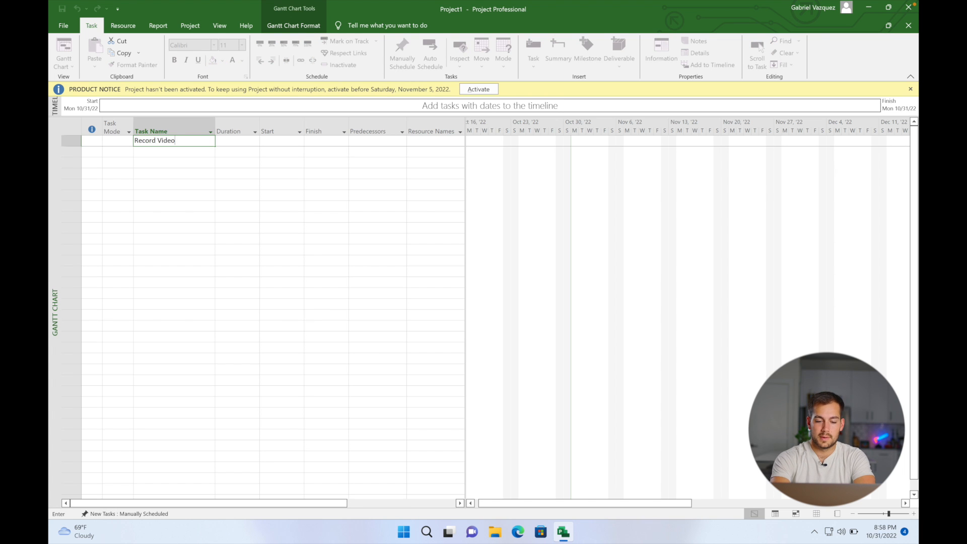
pyautogui.write(' #')
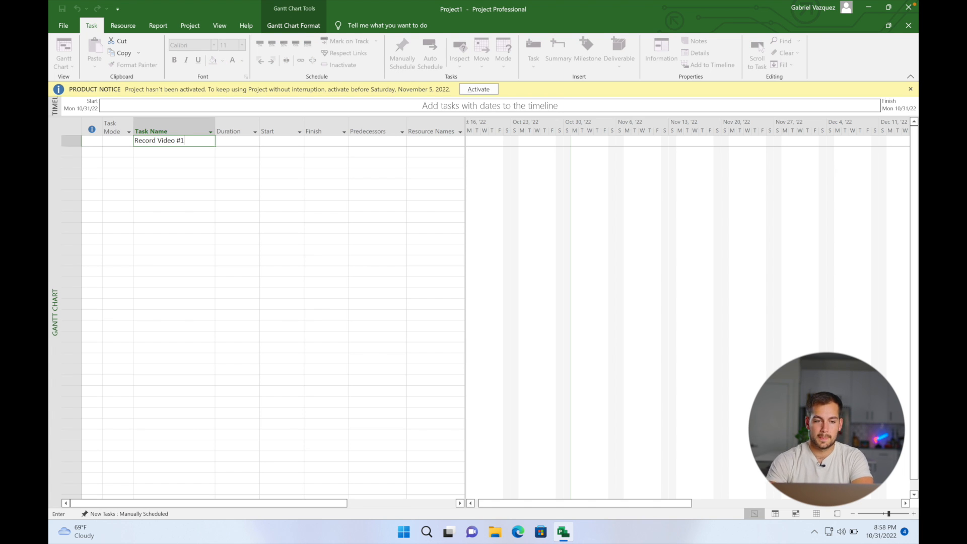
pyautogui.write('1')
# - Schedule the Record Video #1 task to start on November 1, 2022 and finish on November 3, 2022
pyautogui.click(300, 140)
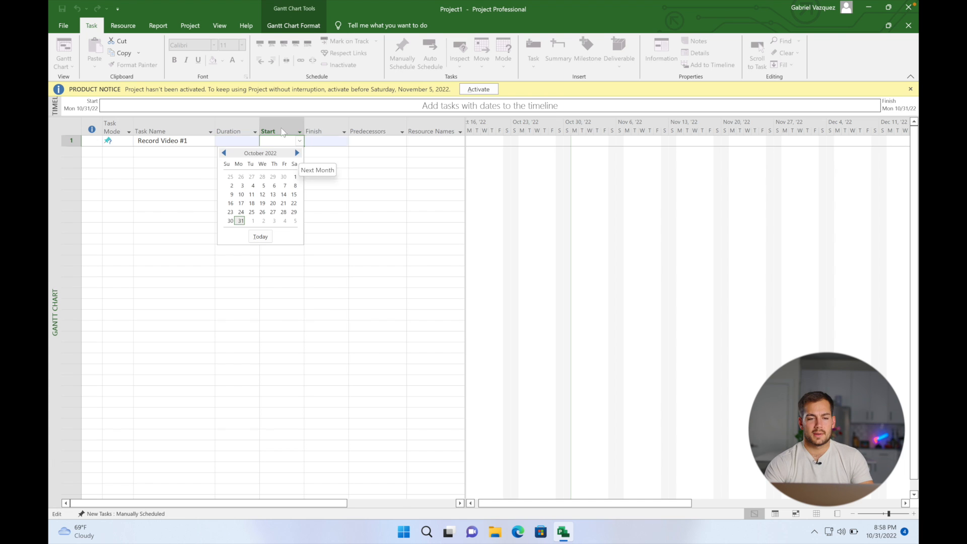
pyautogui.click(298, 154)
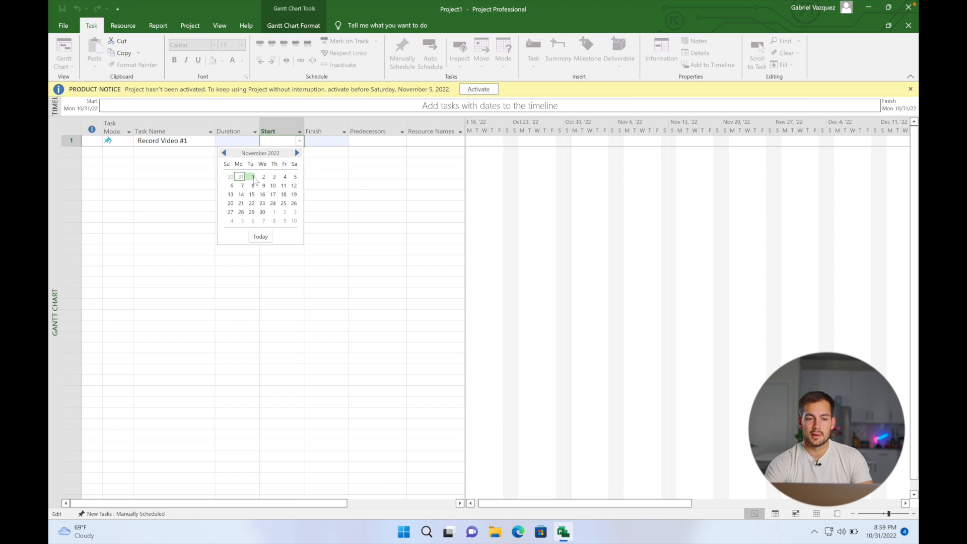
pyautogui.click(252, 176)
pyautogui.click(323, 147)
pyautogui.click(344, 145)
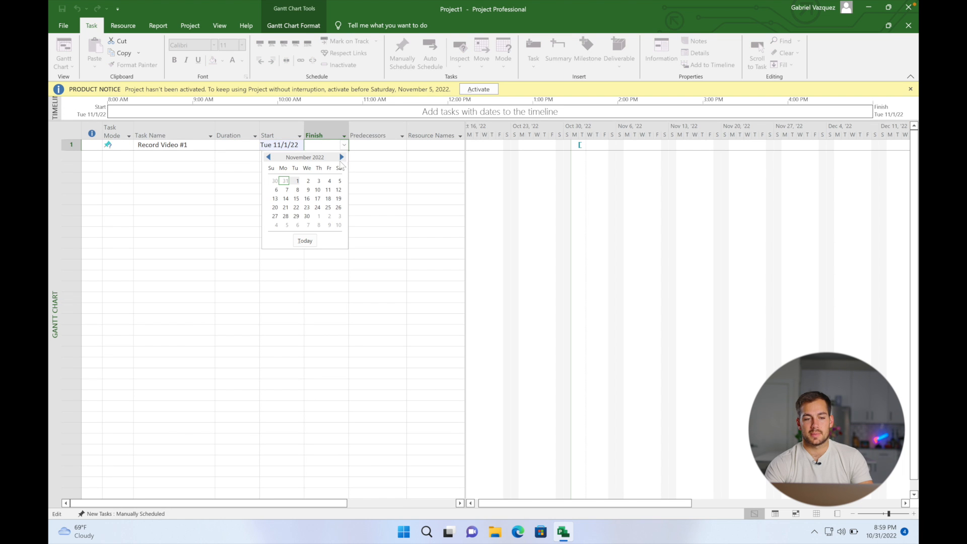
pyautogui.click(319, 181)
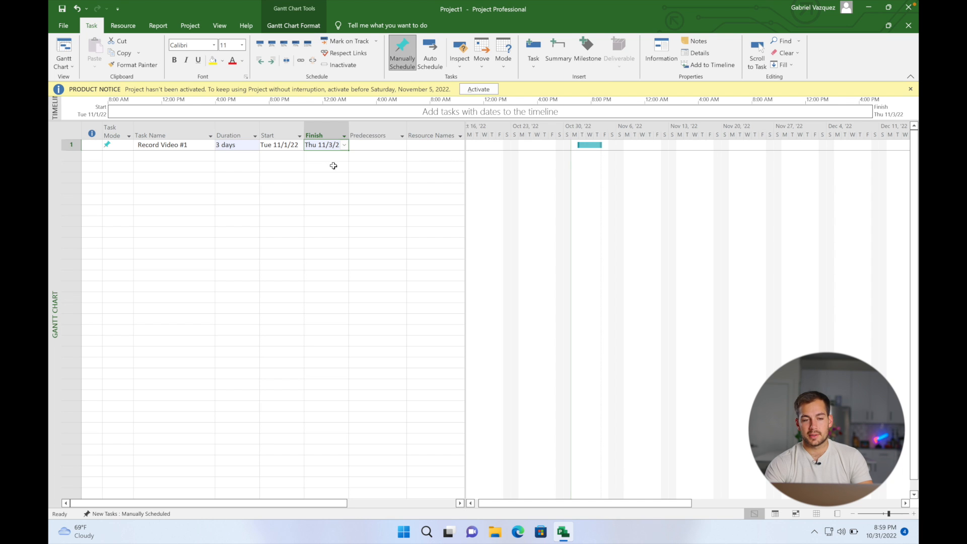
pyautogui.moveTo(586, 147)
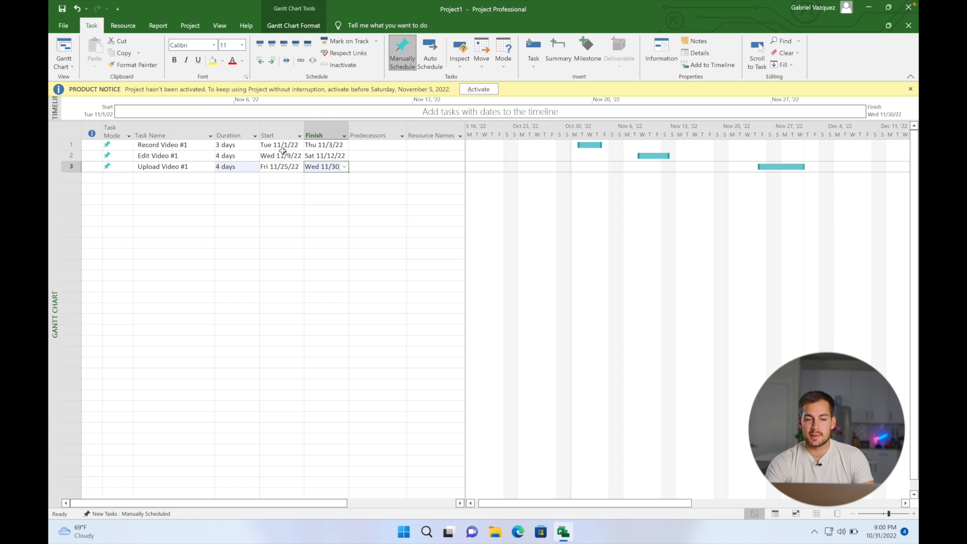
# - Look through the field types that can replace the Duration column
pyautogui.click(237, 134)
pyautogui.click(237, 133)
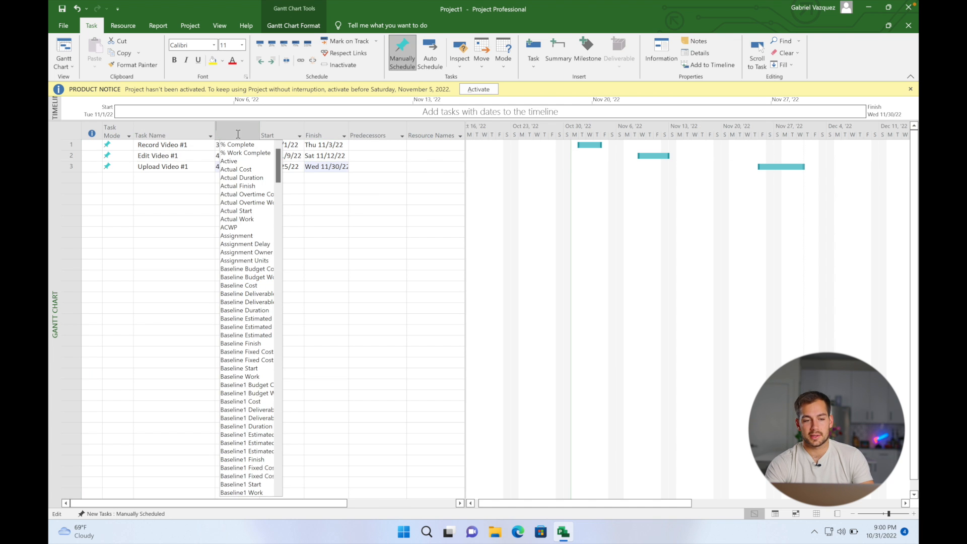
pyautogui.scroll(-1, 251, 388)
pyautogui.scroll(-20, 250, 388)
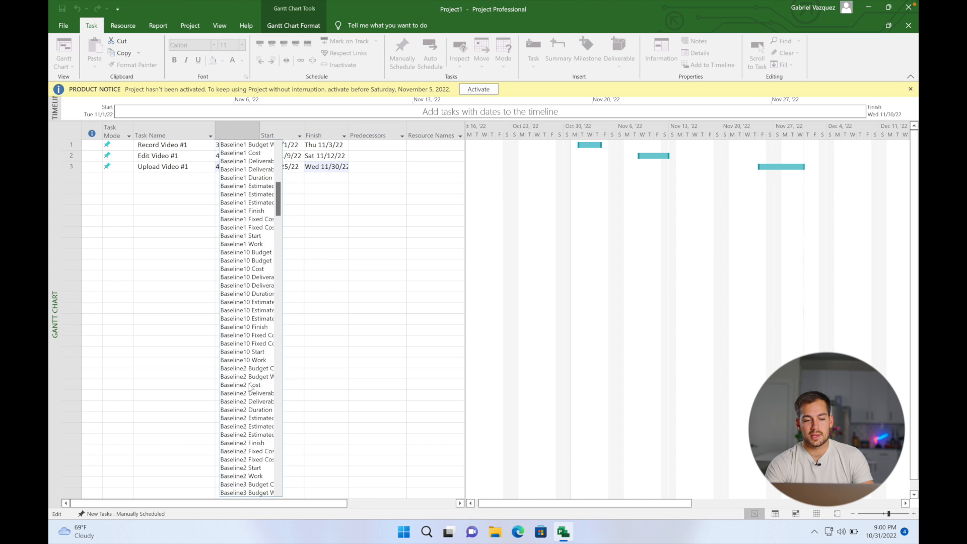
pyautogui.scroll(20, 251, 389)
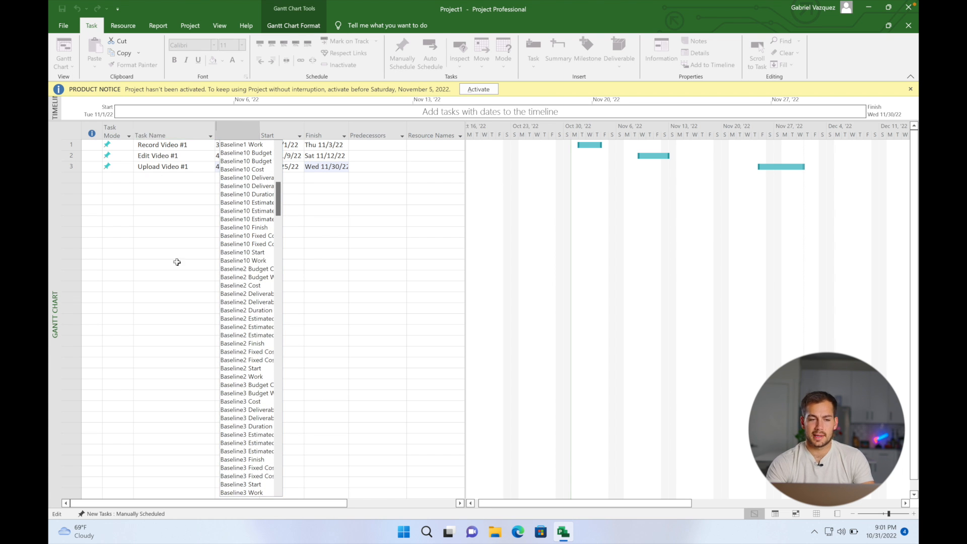
pyautogui.click(188, 222)
# - Review the commands available for the Upload Video #1 task
pyautogui.moveTo(889, 514); pyautogui.dragTo(885, 515)
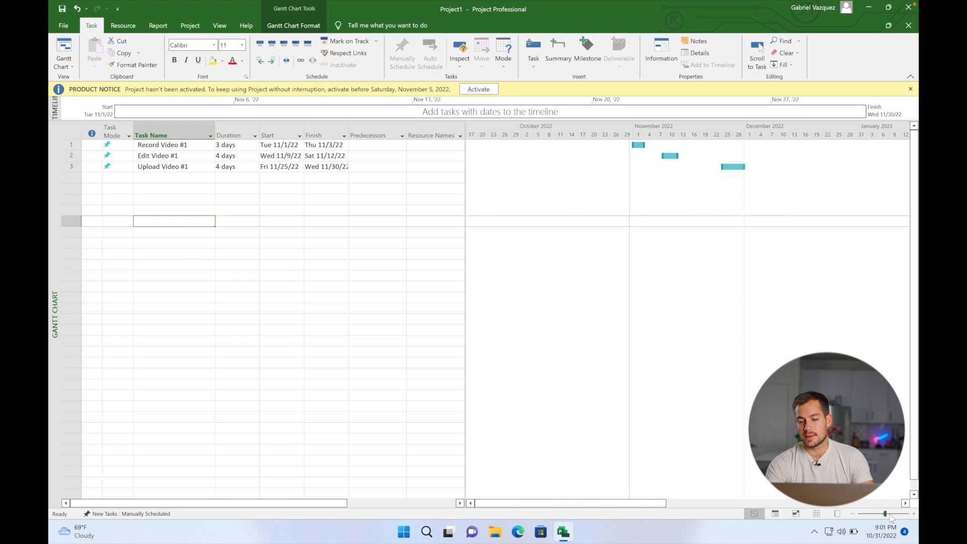
pyautogui.moveTo(888, 514)
pyautogui.mouseDown()
pyautogui.moveTo(904, 519)
pyautogui.moveTo(885, 519)
pyautogui.mouseUp()
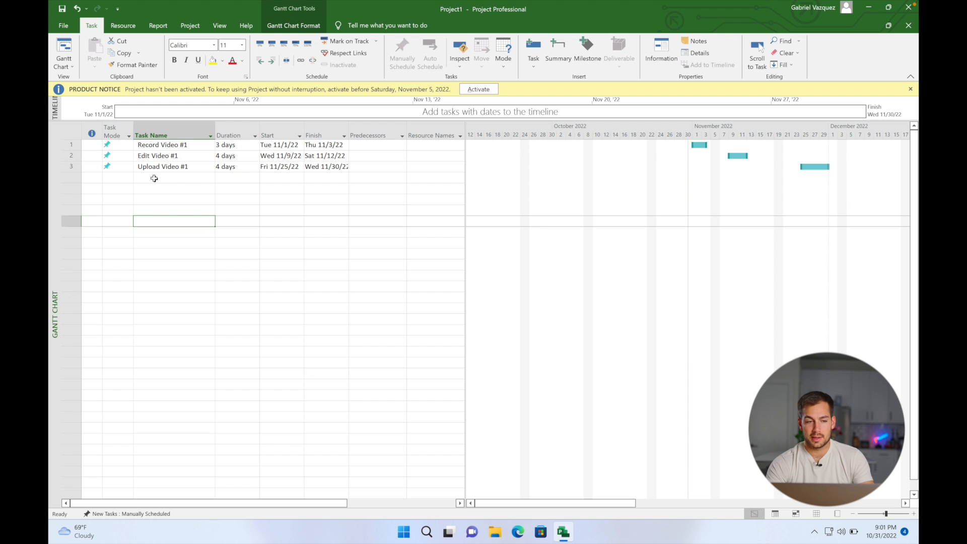
pyautogui.click(71, 167)
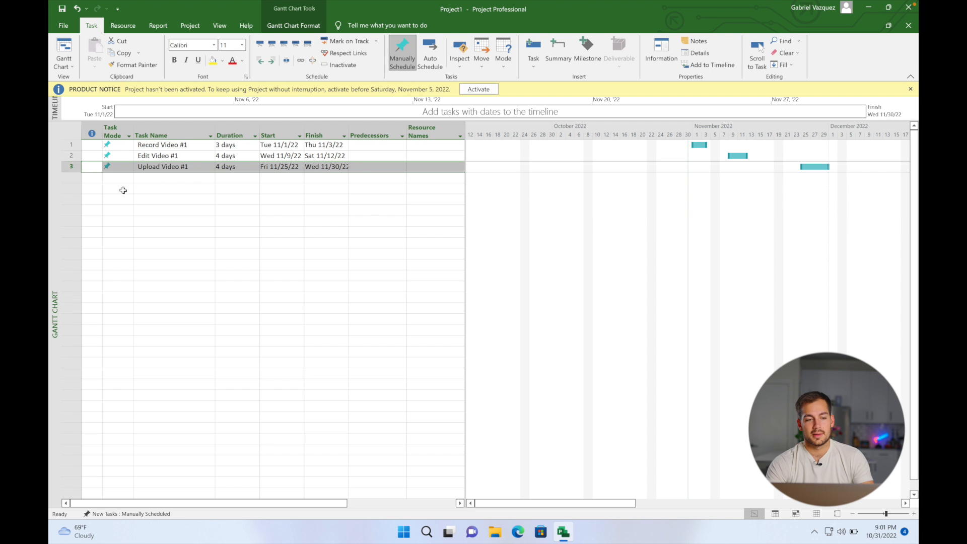
pyautogui.rightClick(70, 167)
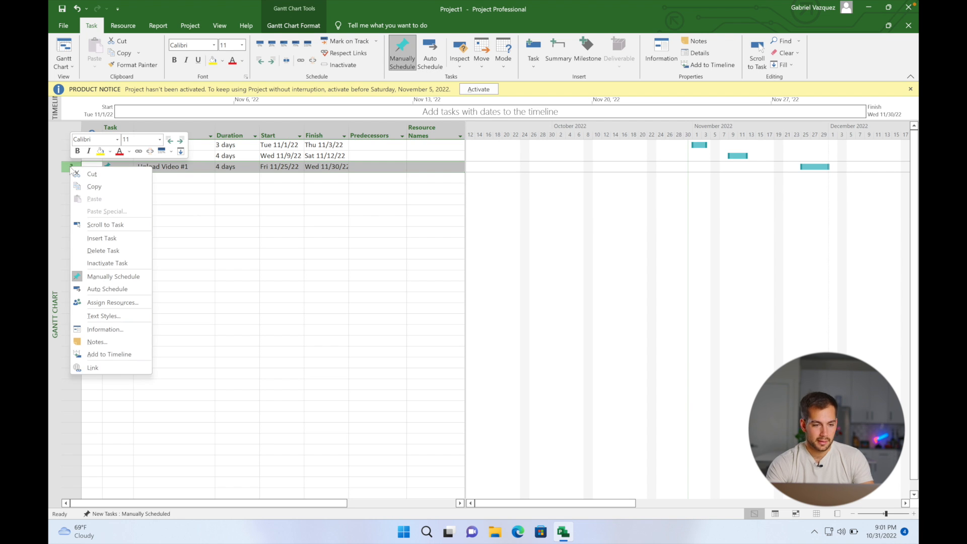
pyautogui.click(187, 184)
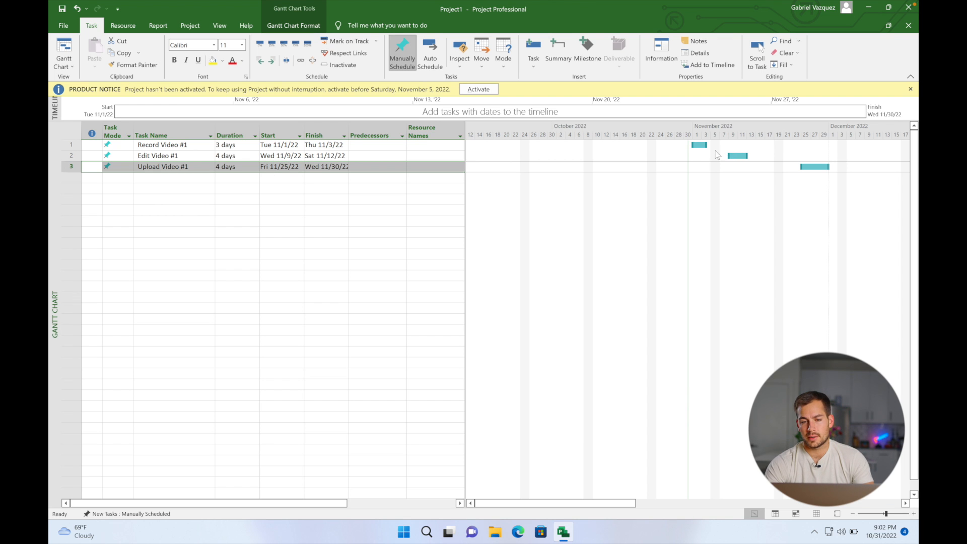
# - Using the Gantt bars, reschedule Record Video #1 to October 26–November 1, 2022 and extend Edit Video #1 to finish November 16, 2022
pyautogui.moveTo(707, 145); pyautogui.dragTo(664, 146)
pyautogui.moveTo(748, 164); pyautogui.dragTo(762, 168)
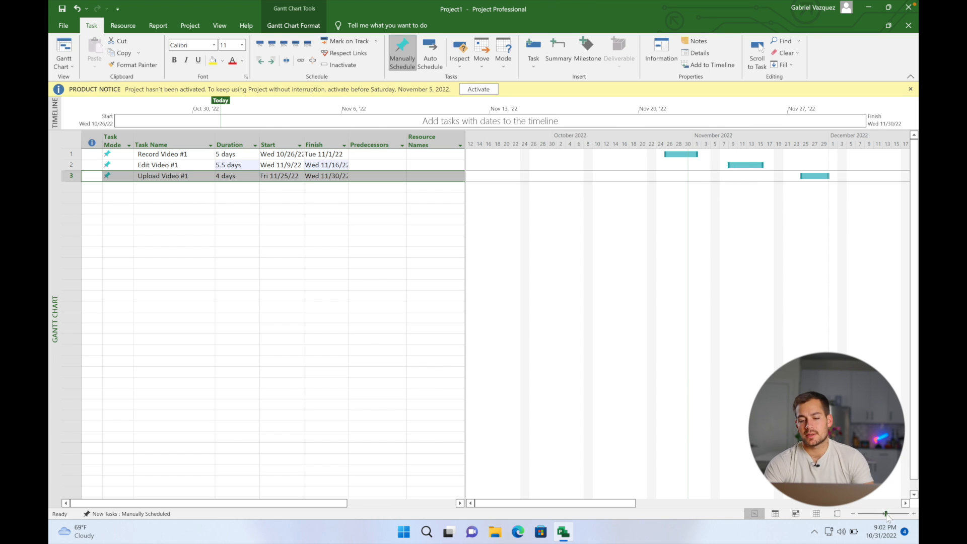
pyautogui.moveTo(888, 517); pyautogui.dragTo(895, 518)
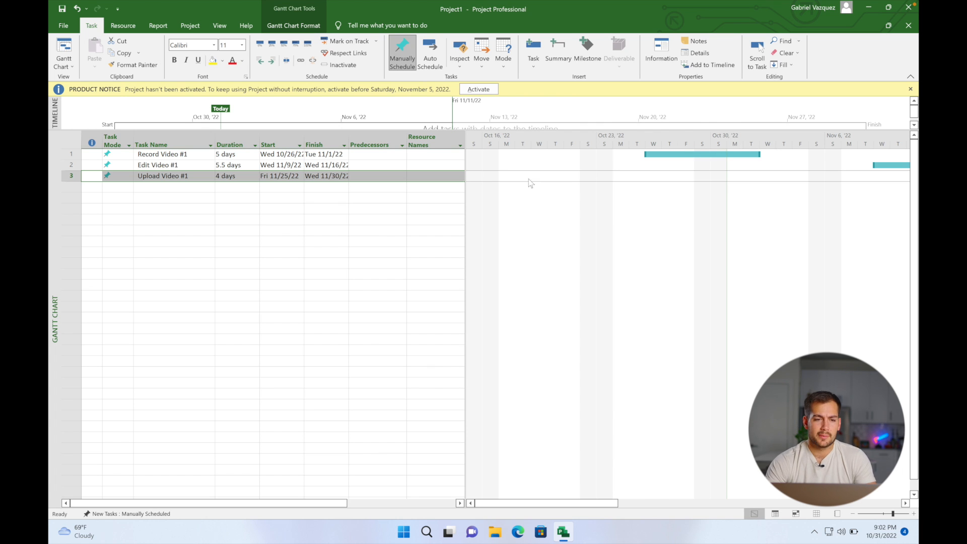
# - Open the working time settings and examine the available base calendars and the Standard calendar's months
pyautogui.click(190, 26)
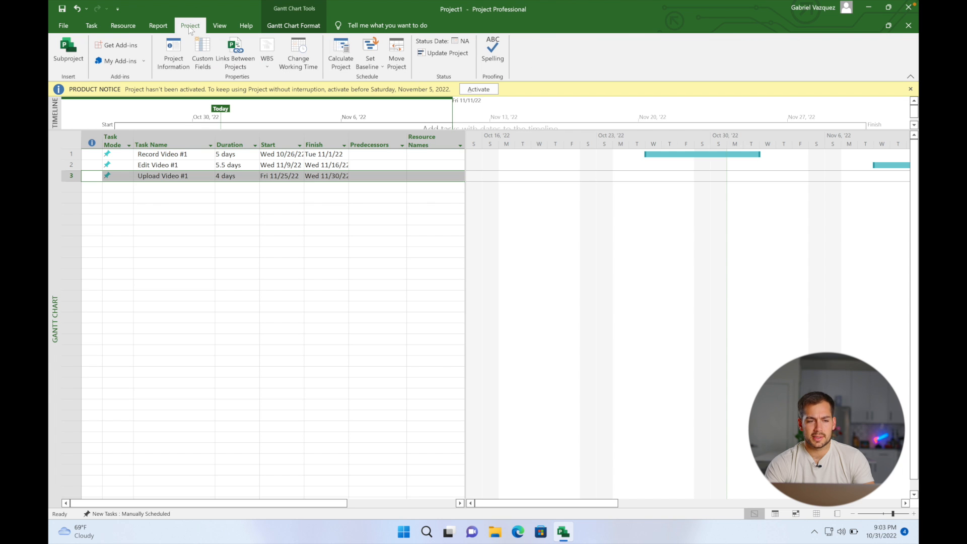
pyautogui.click(297, 53)
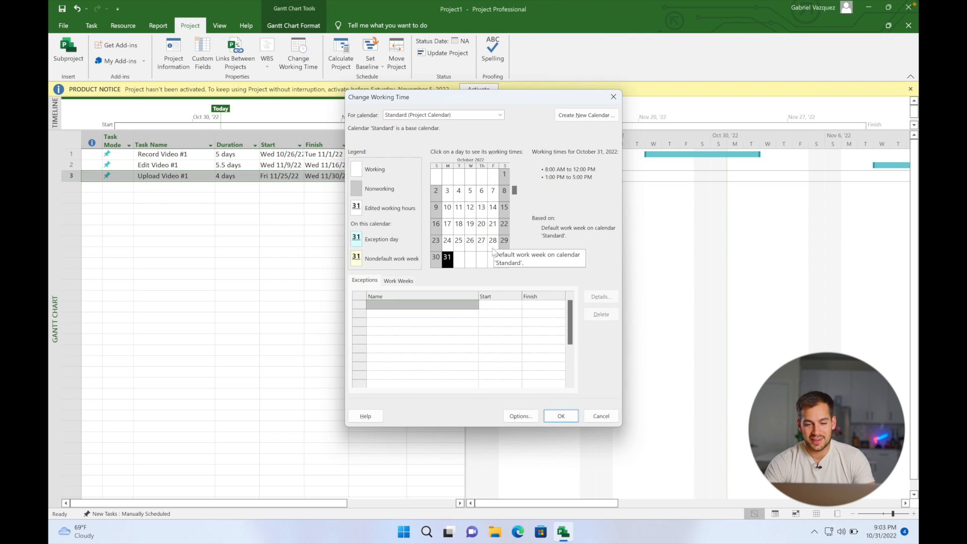
pyautogui.click(436, 207)
pyautogui.click(438, 115)
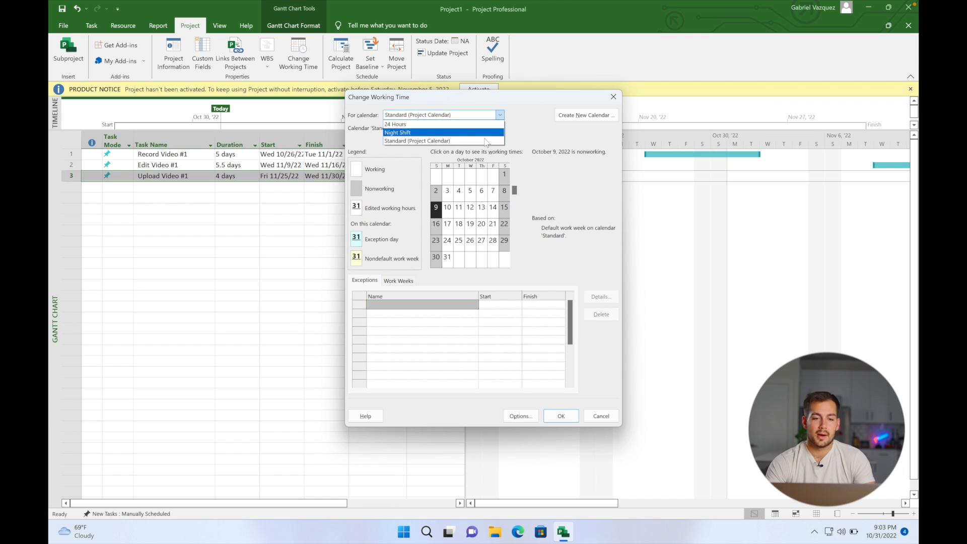
pyautogui.click(520, 158)
pyautogui.scroll(-11, 521, 157)
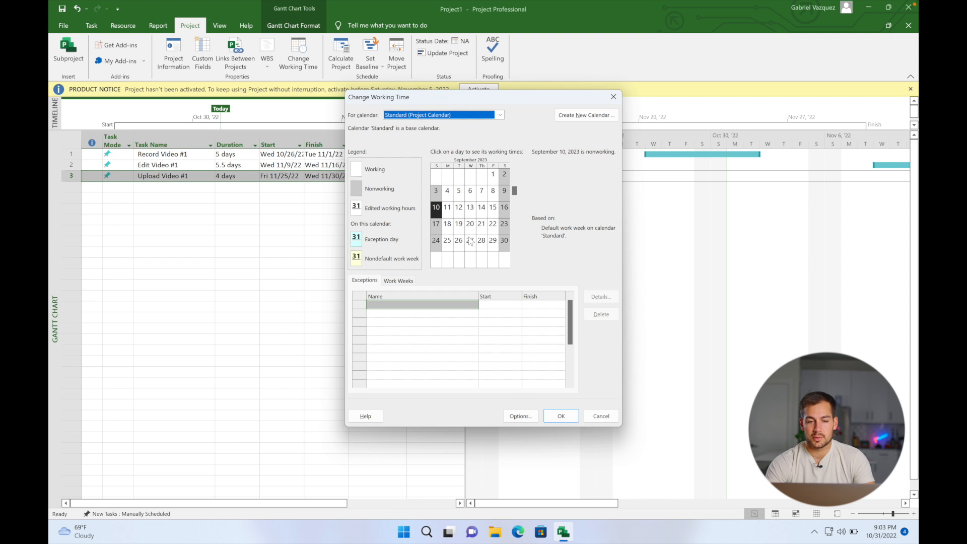
# - Add a nonworking exception named "Christmas" from 12/25/2022 to 12/26/2022 to the Standard project calendar and apply it
pyautogui.click(370, 283)
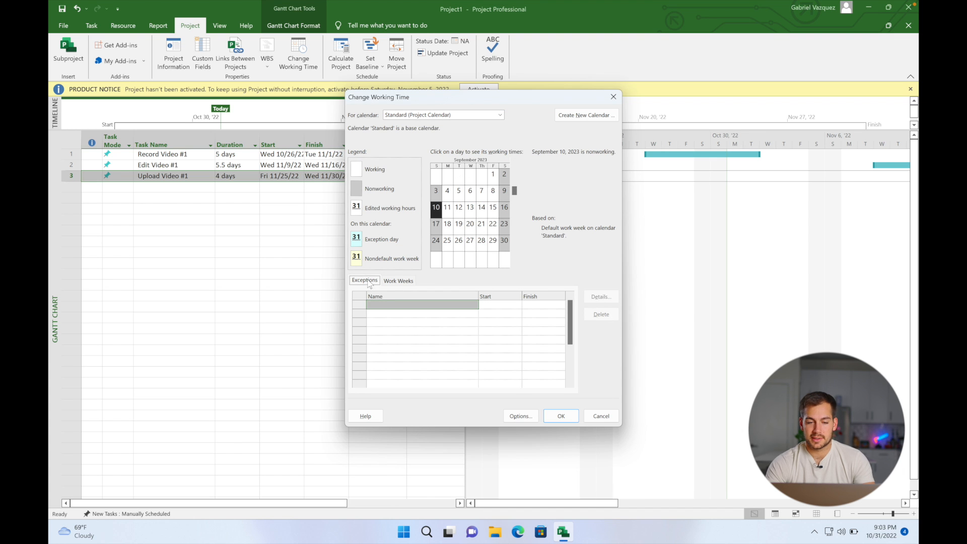
pyautogui.click(384, 304)
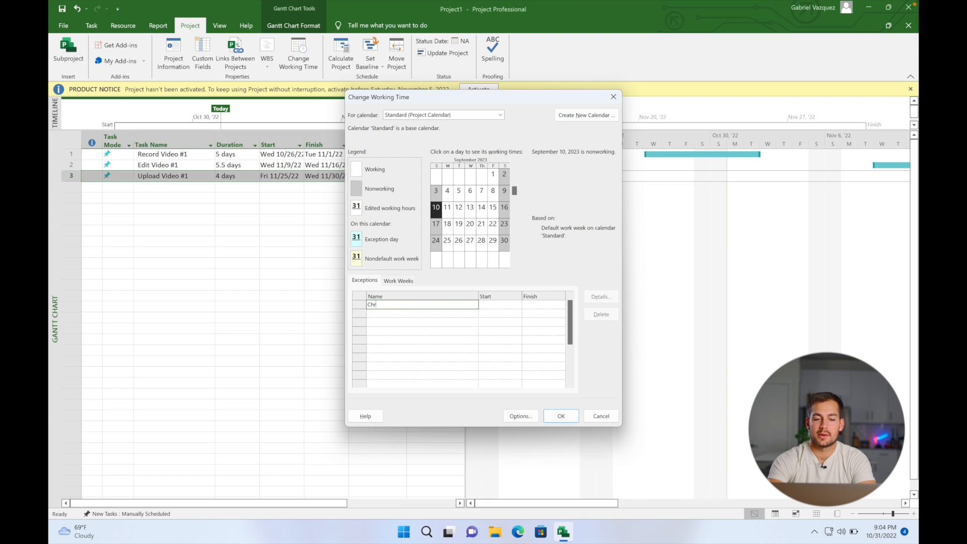
pyautogui.write('Christmas')
pyautogui.click(481, 305)
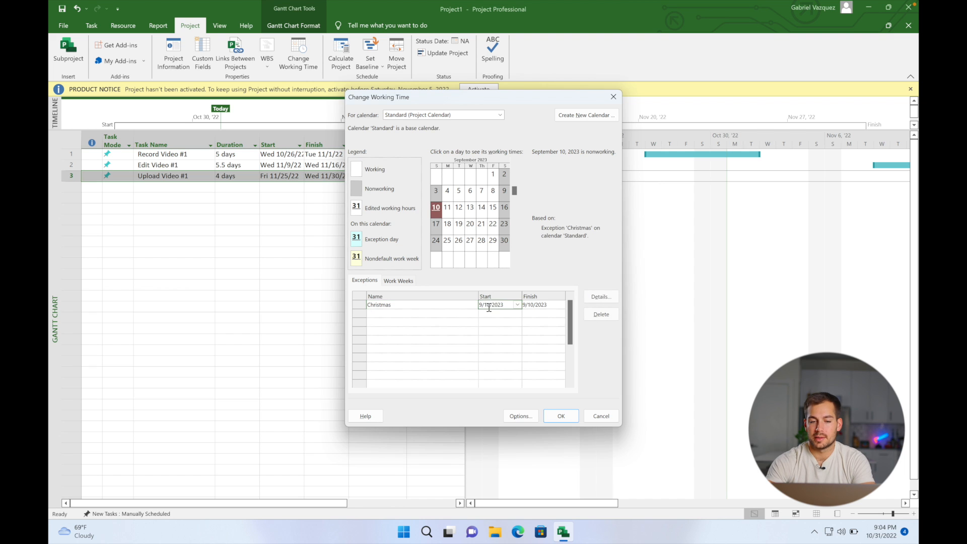
pyautogui.write('12/25/')
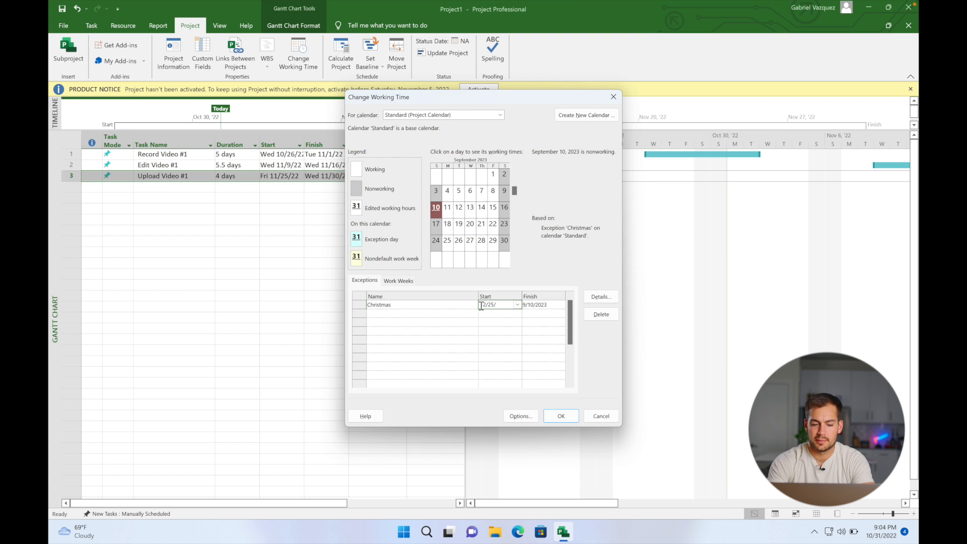
pyautogui.write('2022')
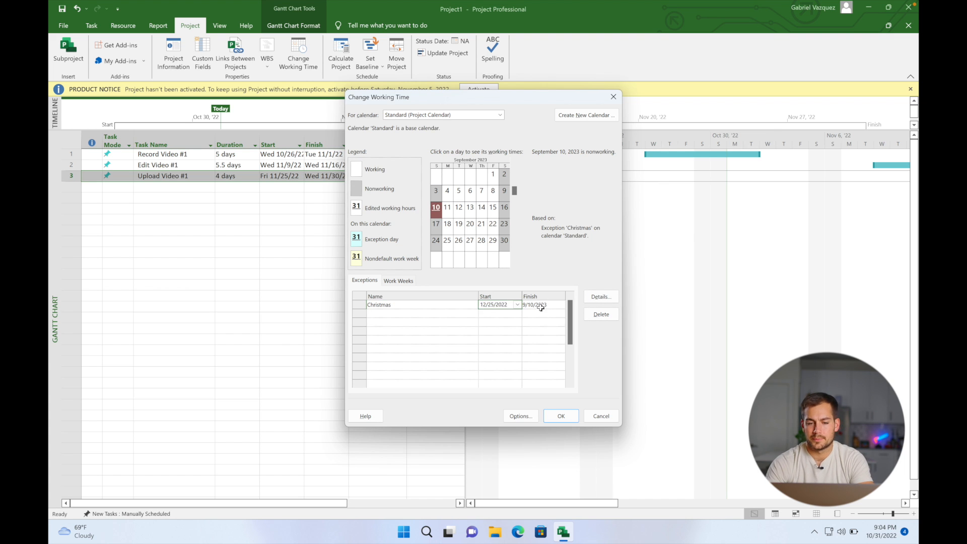
pyautogui.click(539, 306)
pyautogui.write('12')
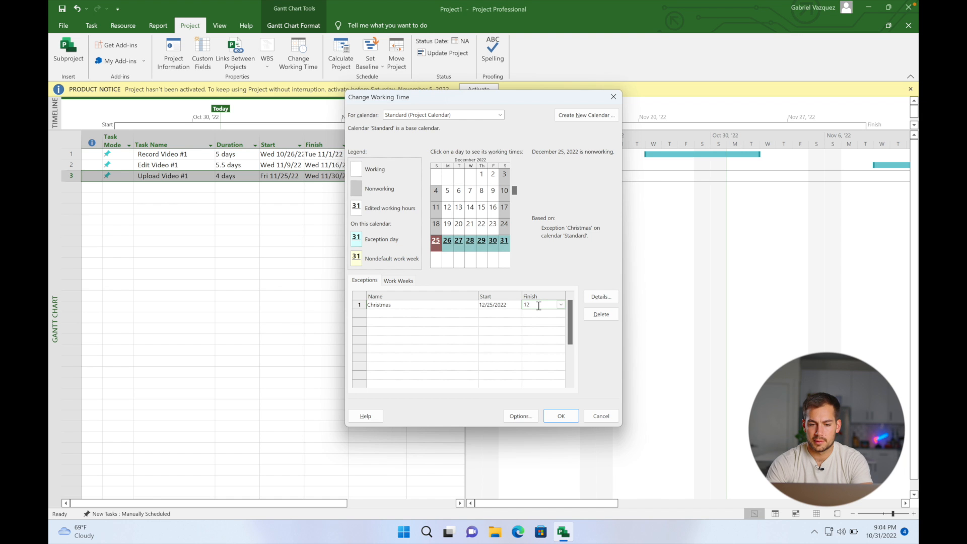
pyautogui.write('/26/2022')
pyautogui.click(561, 416)
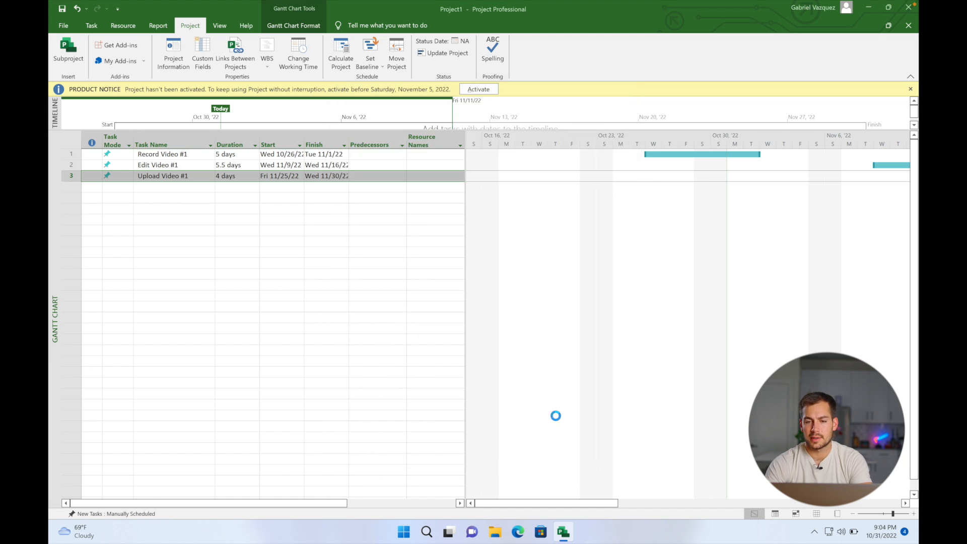
# - Add the Record Video #2 task to the project timeline
pyautogui.hscroll(15, 724, 254)
pyautogui.hscroll(3, 724, 253)
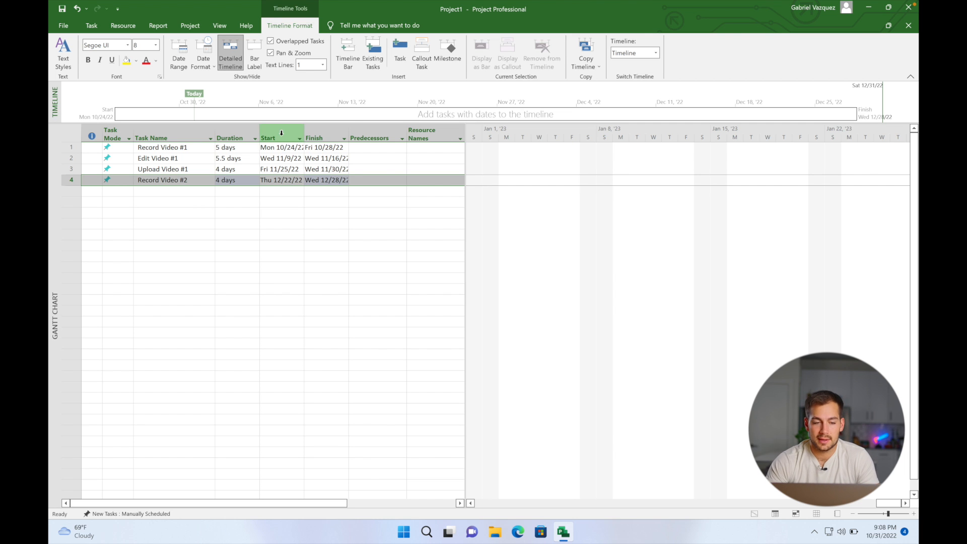
pyautogui.click(154, 182)
pyautogui.rightClick(153, 182)
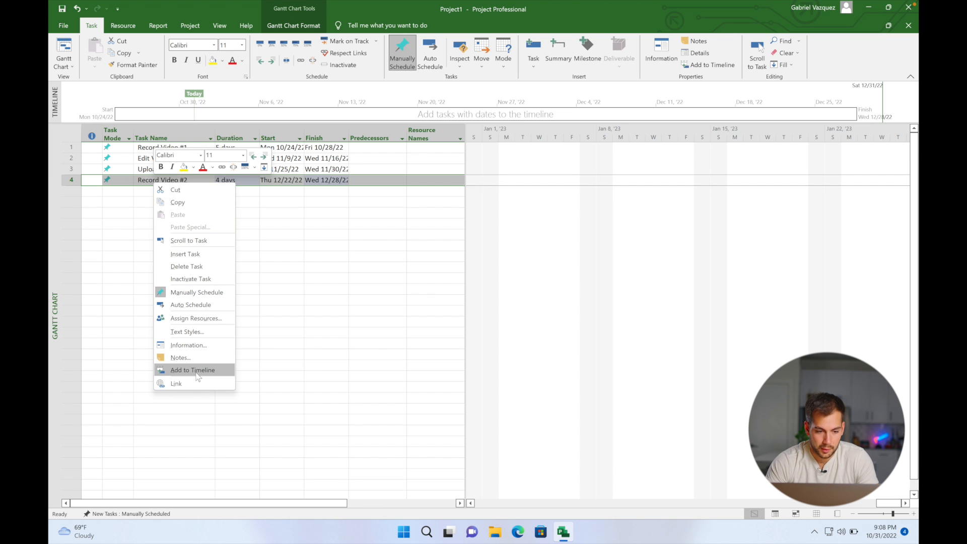
pyautogui.click(187, 371)
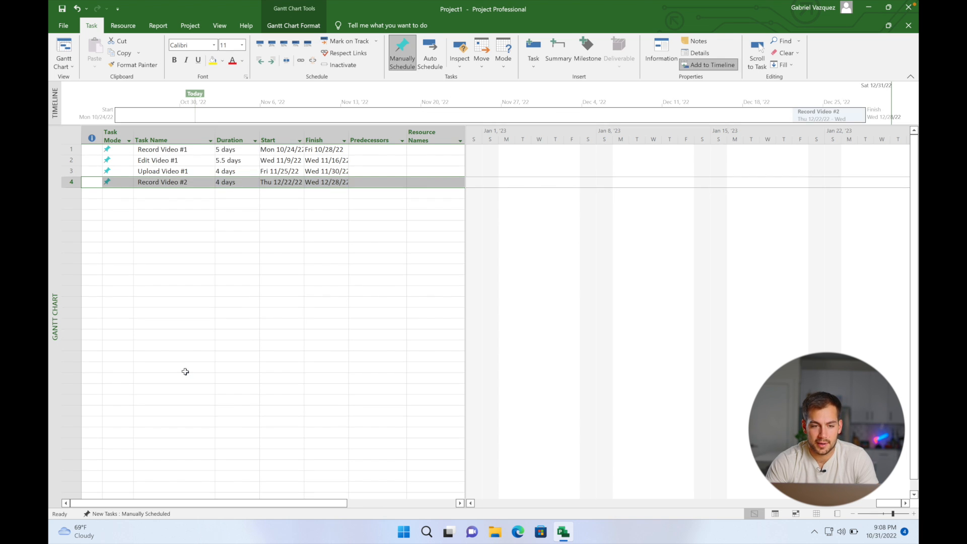
pyautogui.moveTo(819, 117)
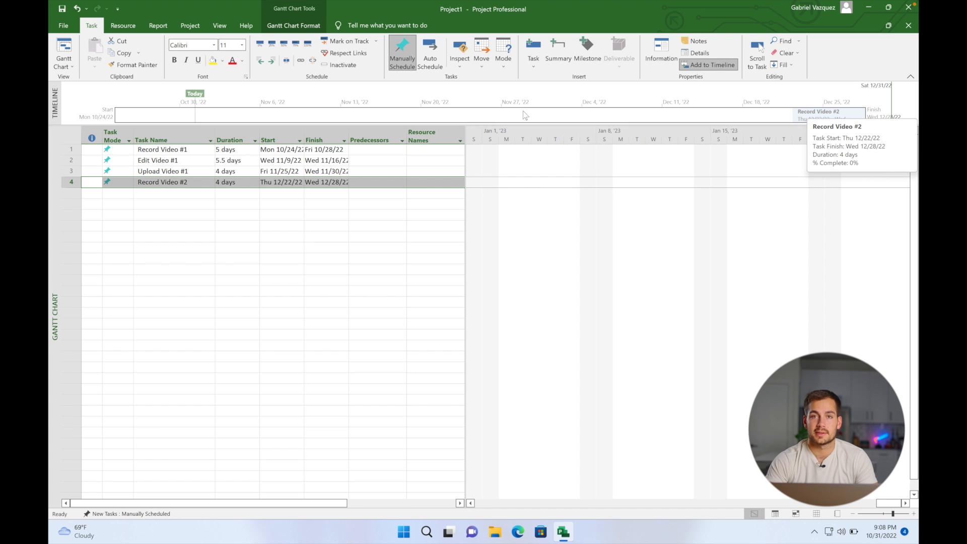
# - Set a deadline of 1/1/2023 for the Record Video #2 task in its advanced task information
pyautogui.click(176, 183)
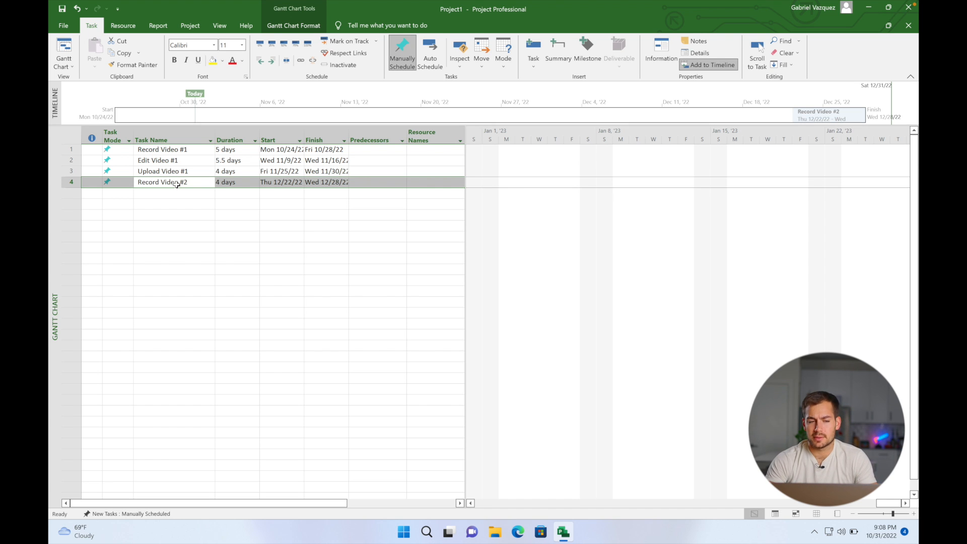
pyautogui.doubleClick(166, 183)
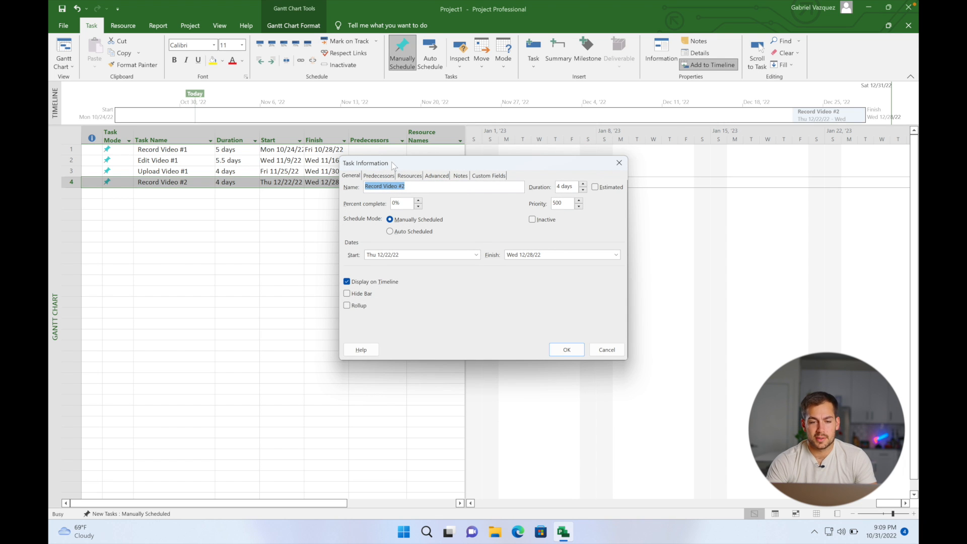
pyautogui.click(433, 175)
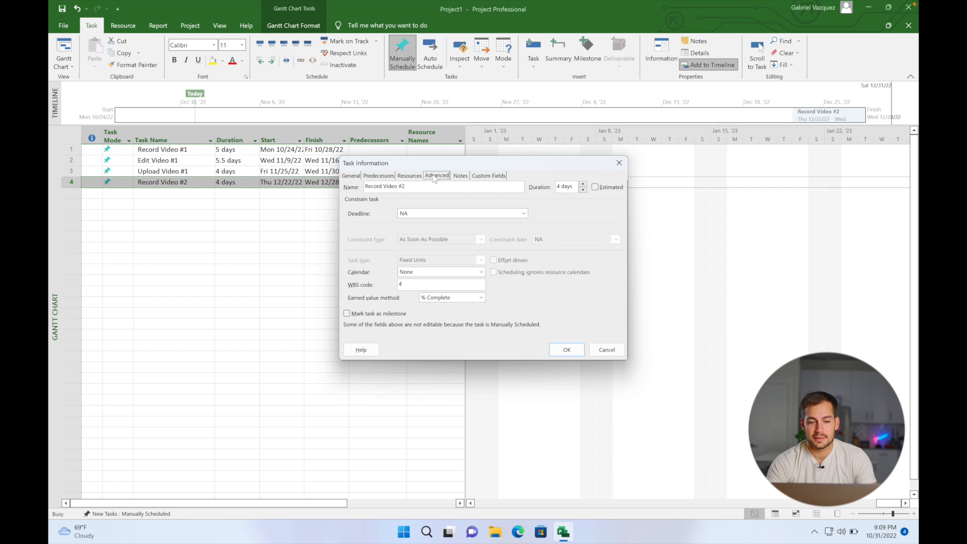
pyautogui.doubleClick(407, 213)
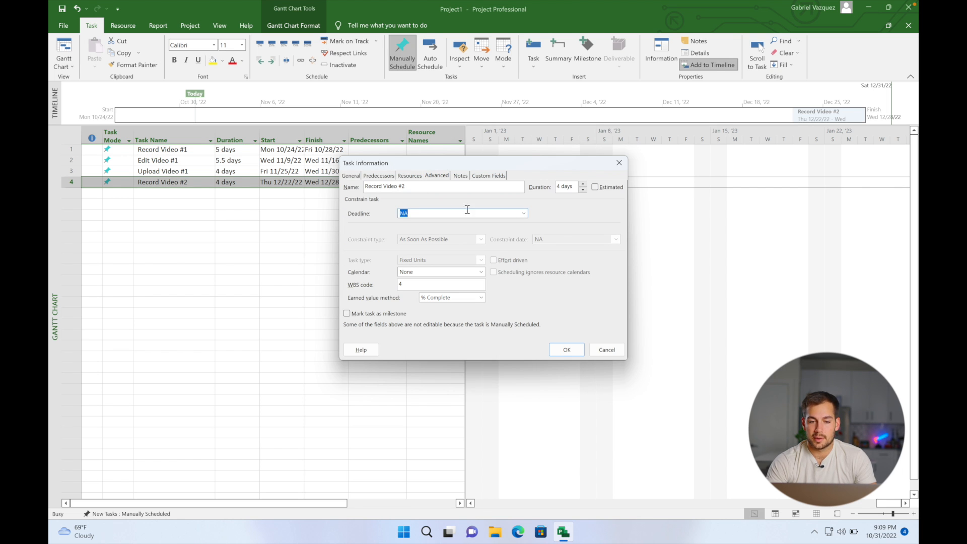
pyautogui.click(524, 214)
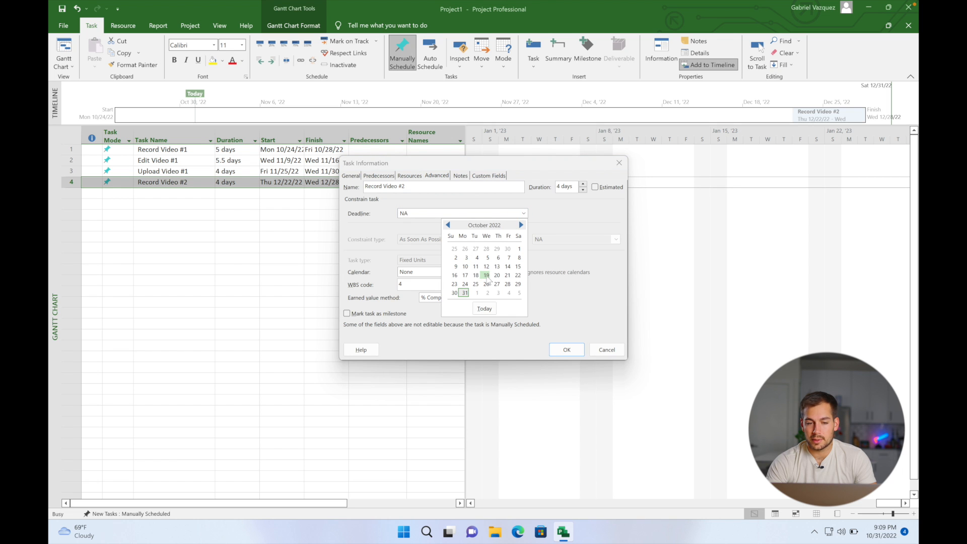
pyautogui.click(522, 224)
pyautogui.click(522, 225)
pyautogui.click(522, 225)
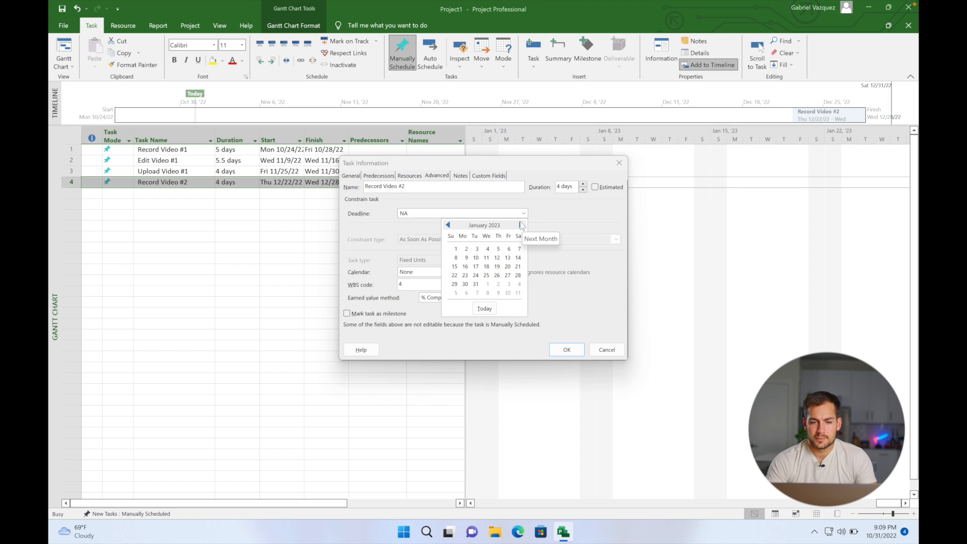
pyautogui.click(454, 249)
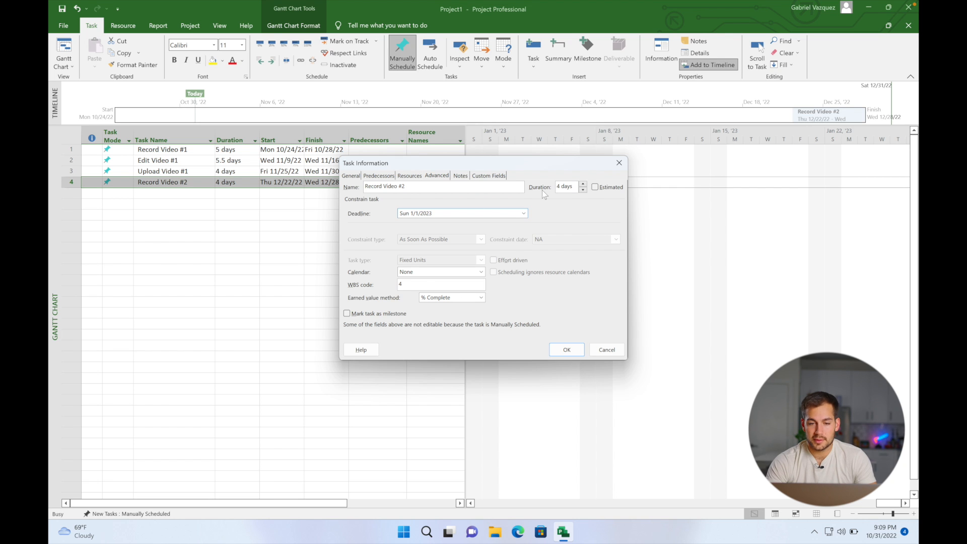
pyautogui.click(565, 350)
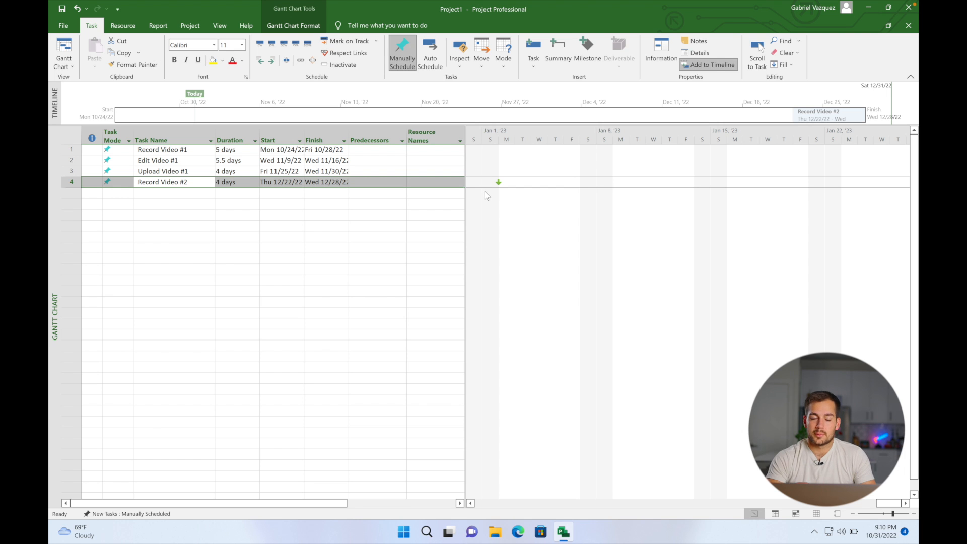
# - Link Record Video #1, Edit Video #1 and Upload Video #1 in sequence with finish-to-start dependencies
pyautogui.click(164, 150)
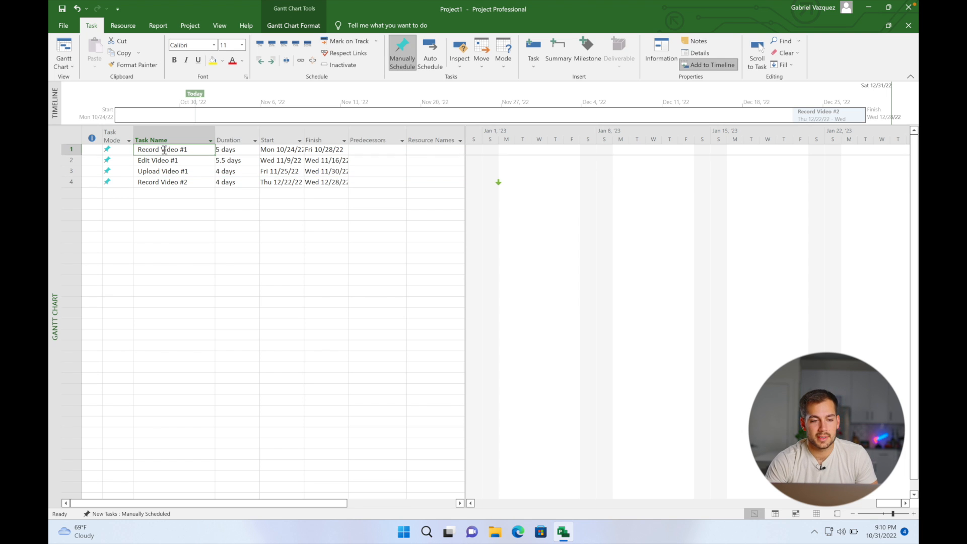
pyautogui.click(161, 258)
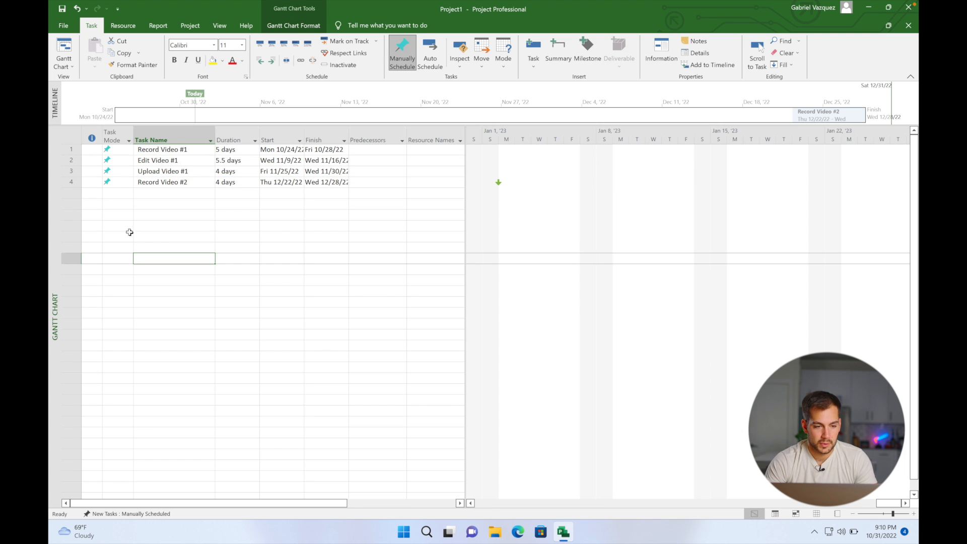
pyautogui.click(71, 150)
pyautogui.moveTo(72, 150); pyautogui.dragTo(71, 172)
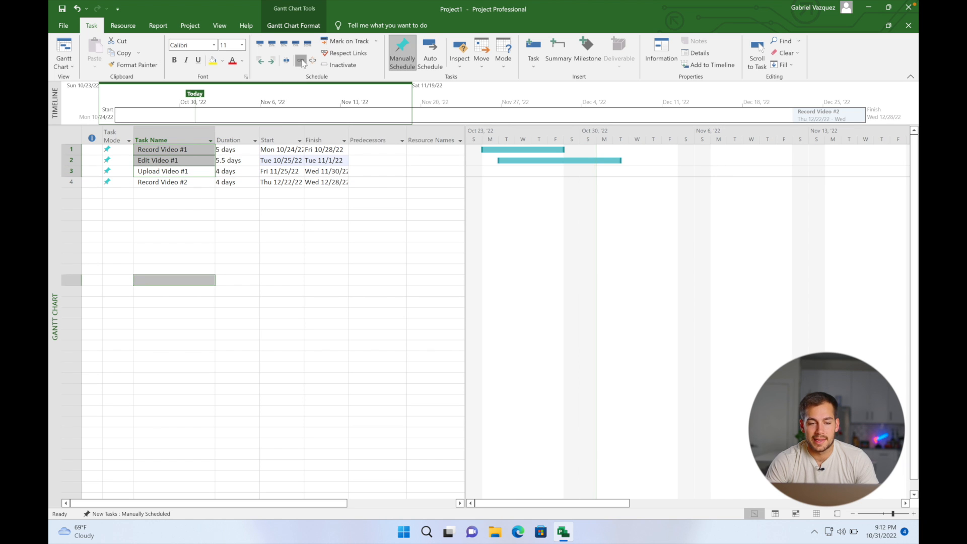
pyautogui.hscroll(-3, 517, 208)
pyautogui.hscroll(3, 517, 208)
pyautogui.hscroll(5, 519, 212)
pyautogui.hscroll(-4, 519, 212)
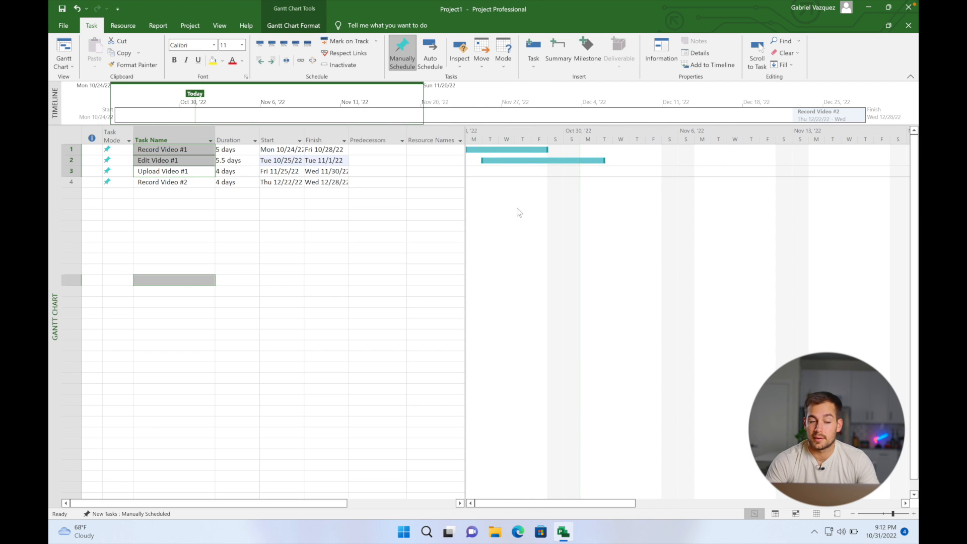
pyautogui.hotkey('ctrl', 'F2')
pyautogui.hscroll(-3, 519, 212)
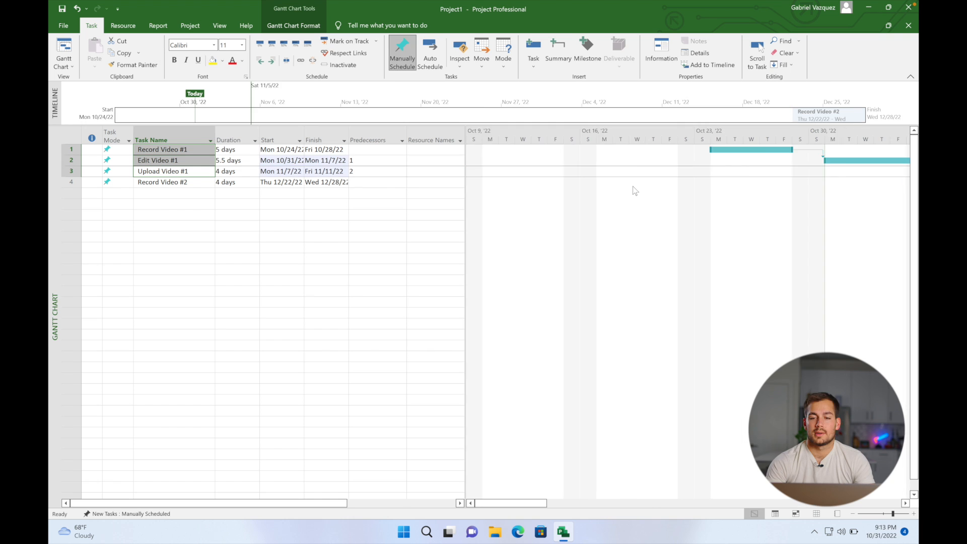
pyautogui.hscroll(3, 633, 189)
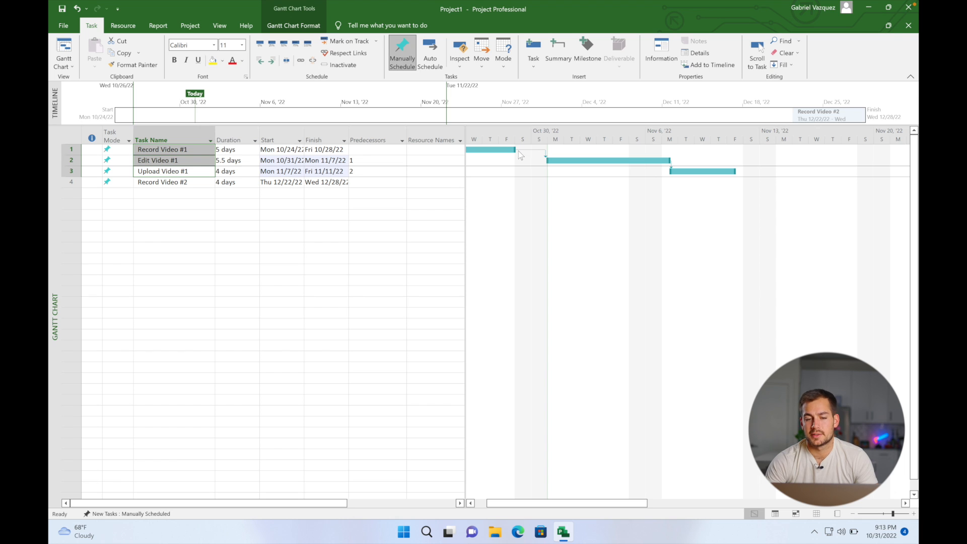
# - Examine the link between Record Video #1 and Edit Video #1 and the dependency types available for Edit Video #1's predecessor
pyautogui.moveTo(546, 159)
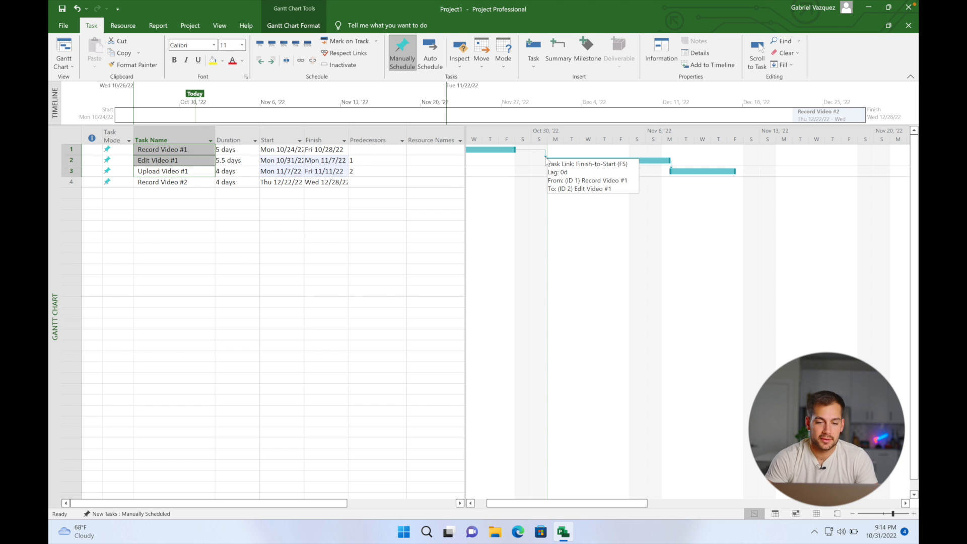
pyautogui.click(362, 161)
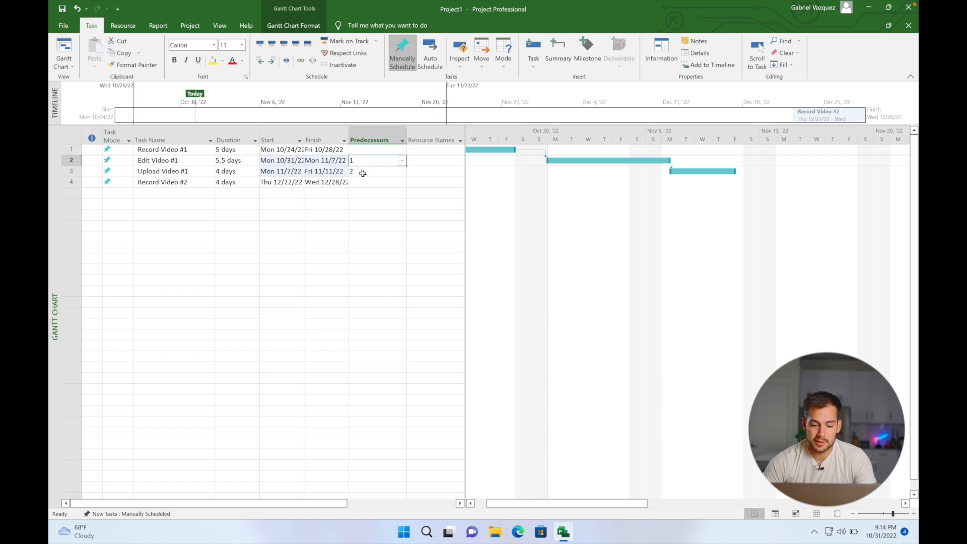
pyautogui.doubleClick(187, 164)
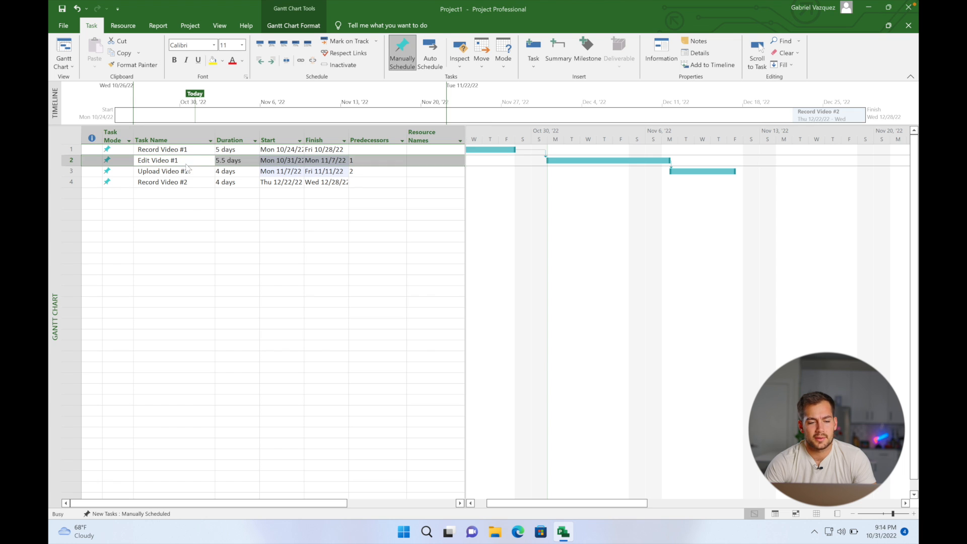
pyautogui.click(381, 176)
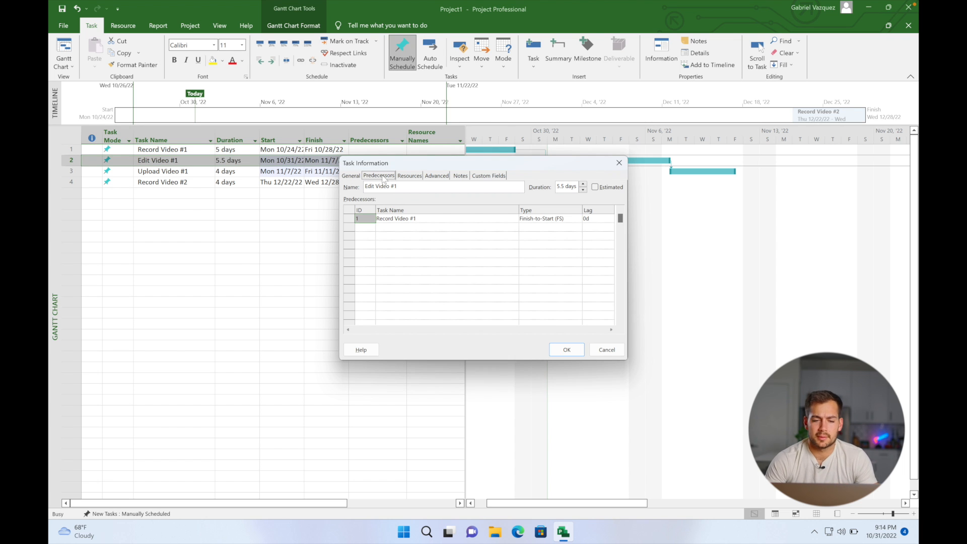
pyautogui.click(546, 219)
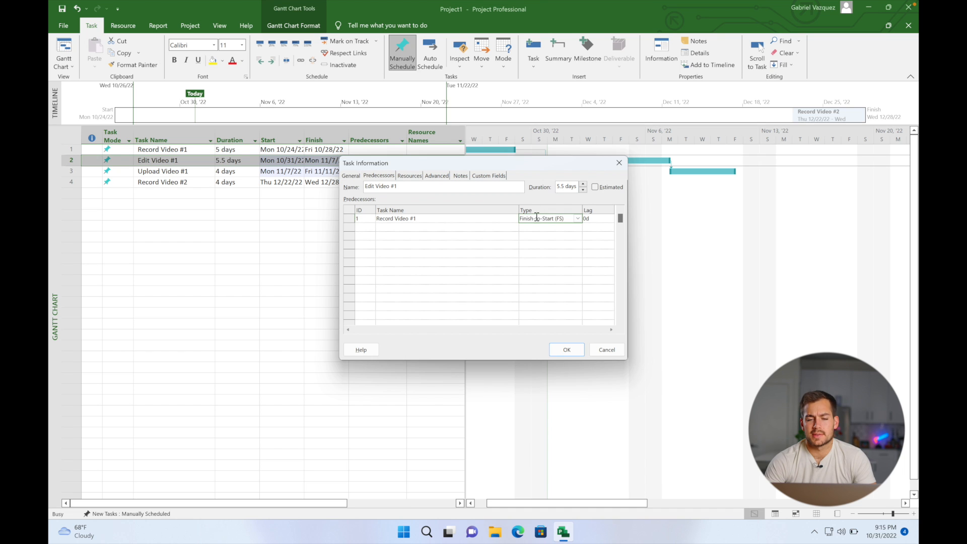
pyautogui.click(578, 219)
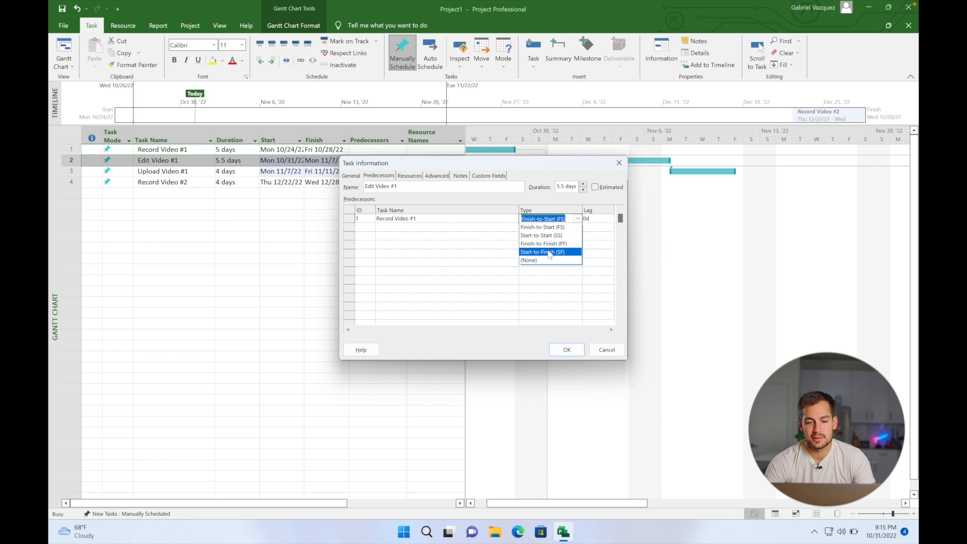
pyautogui.click(542, 201)
pyautogui.click(577, 350)
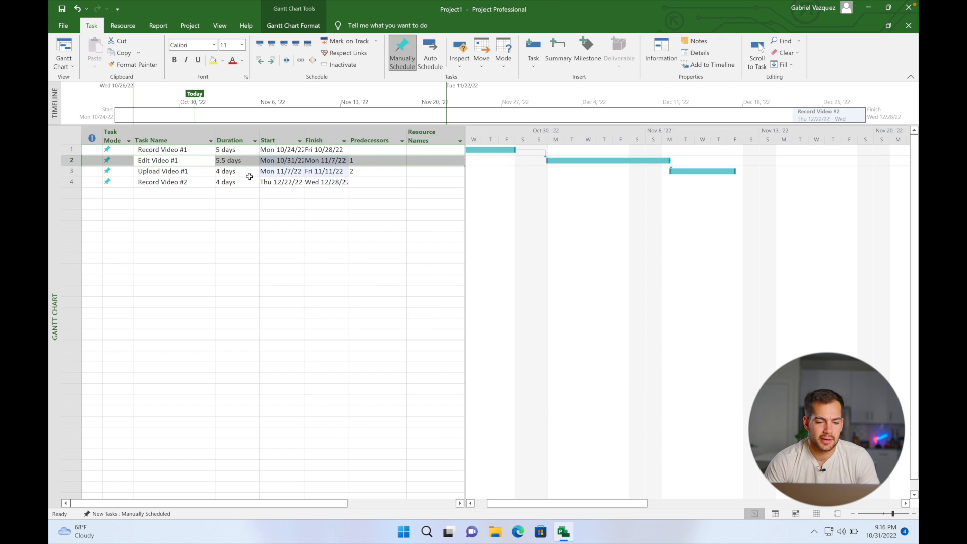
# - Switch the Upload Video #1 task's mode to Auto Scheduled
pyautogui.click(113, 172)
pyautogui.click(130, 172)
pyautogui.click(125, 189)
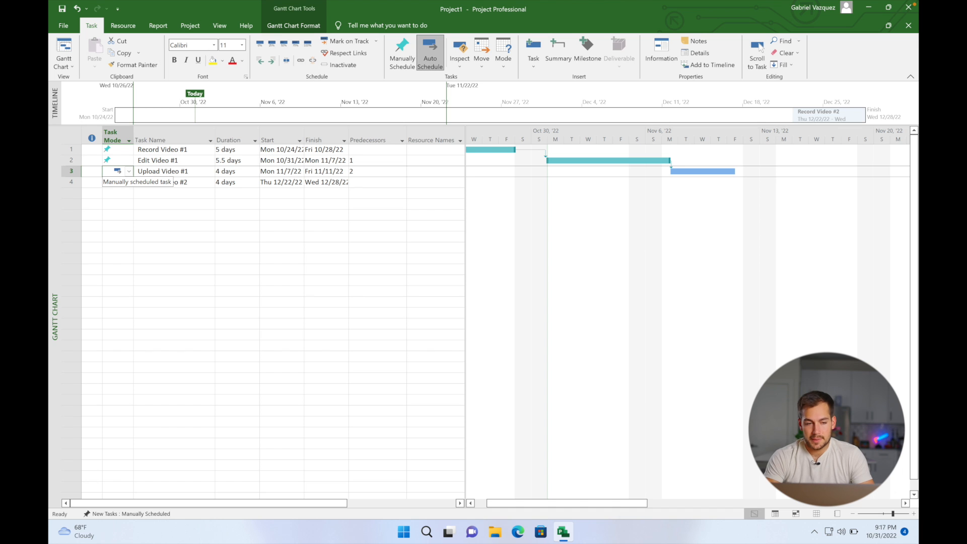
# - Examine the constraint types available in Upload Video #1's advanced task information
pyautogui.doubleClick(165, 174)
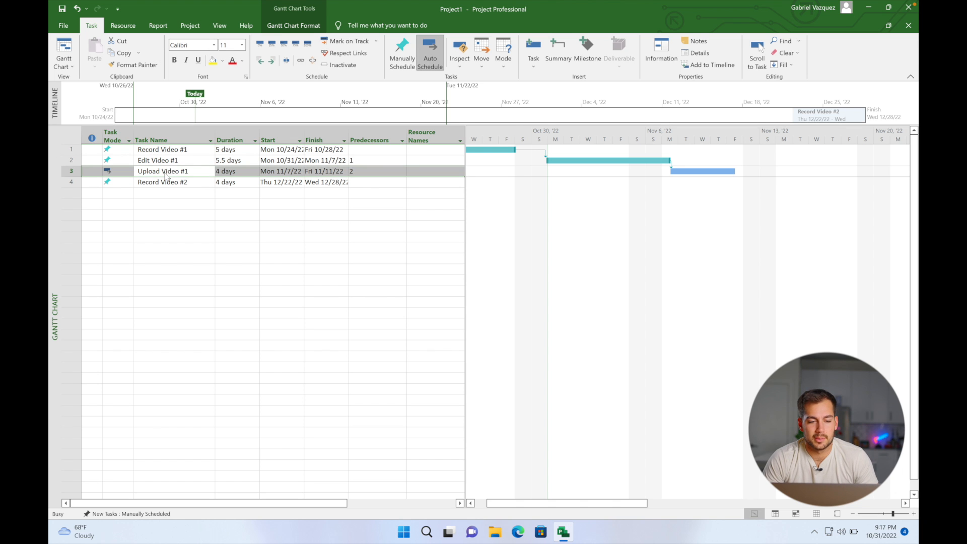
pyautogui.click(430, 177)
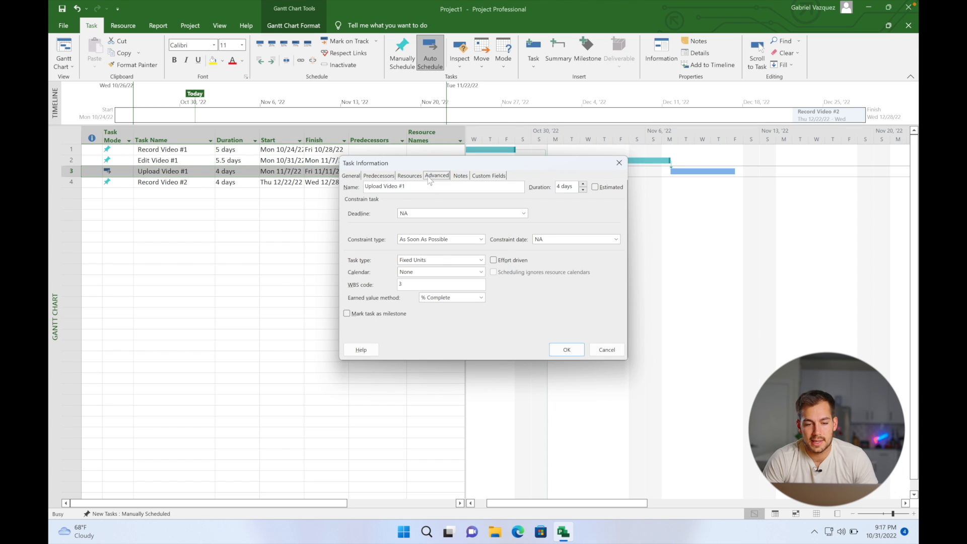
pyautogui.click(481, 240)
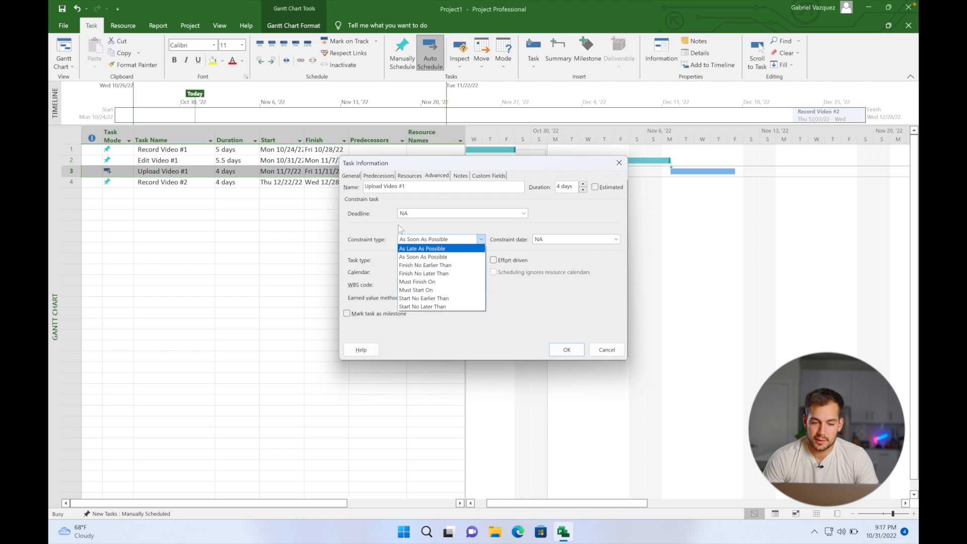
pyautogui.click(374, 226)
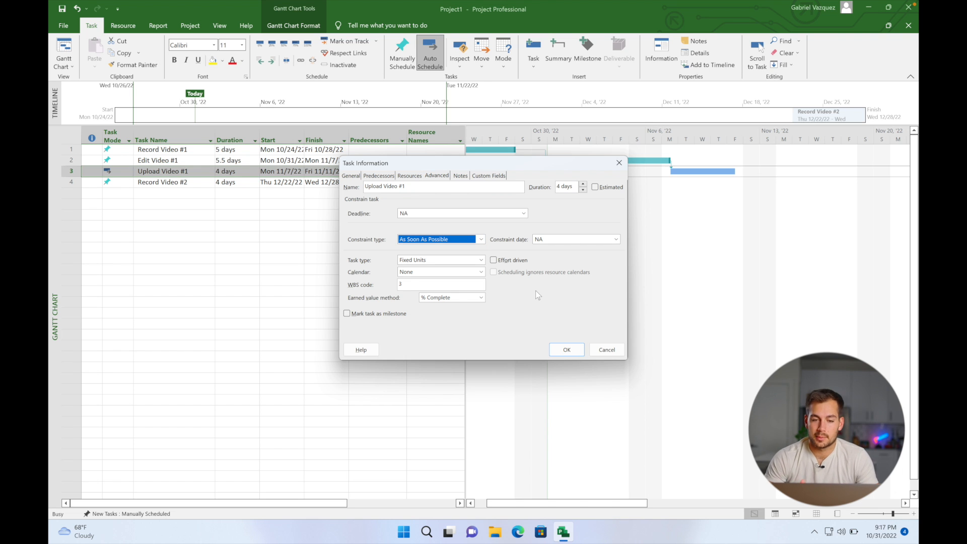
pyautogui.press('Return')
# - Add the tasks Record Video #3 and Edit Video #3 below Record Video #2 and inactivate both
pyautogui.click(157, 195)
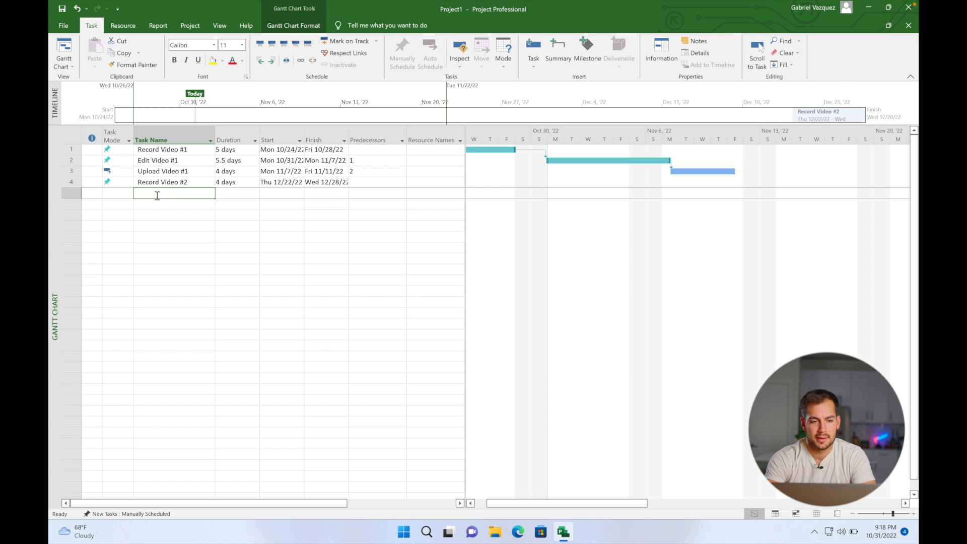
pyautogui.write('Record Video #3')
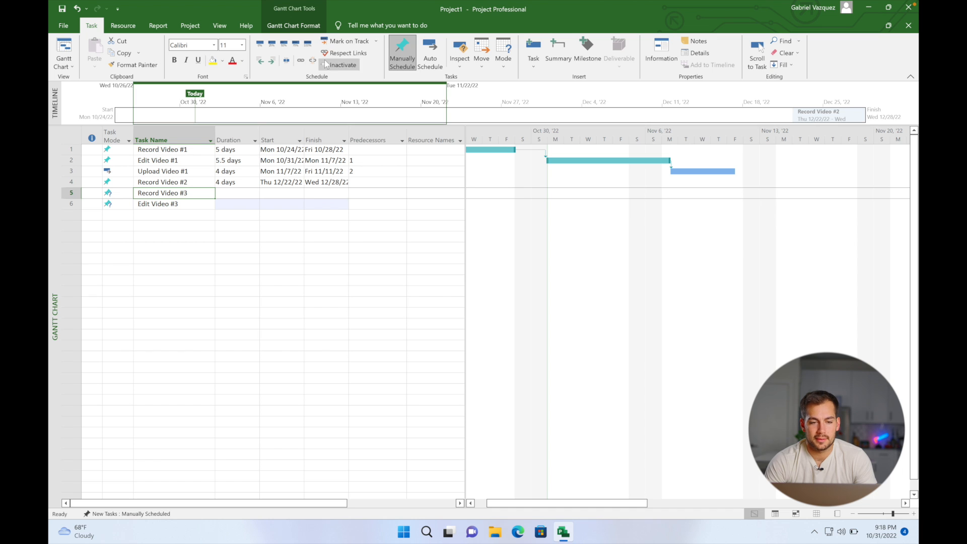
pyautogui.click(339, 65)
pyautogui.click(162, 205)
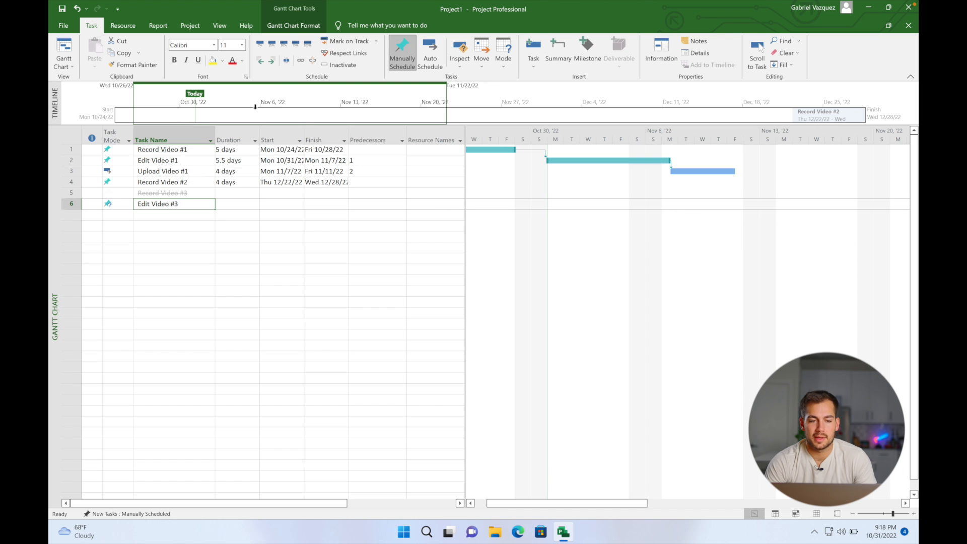
pyautogui.click(341, 66)
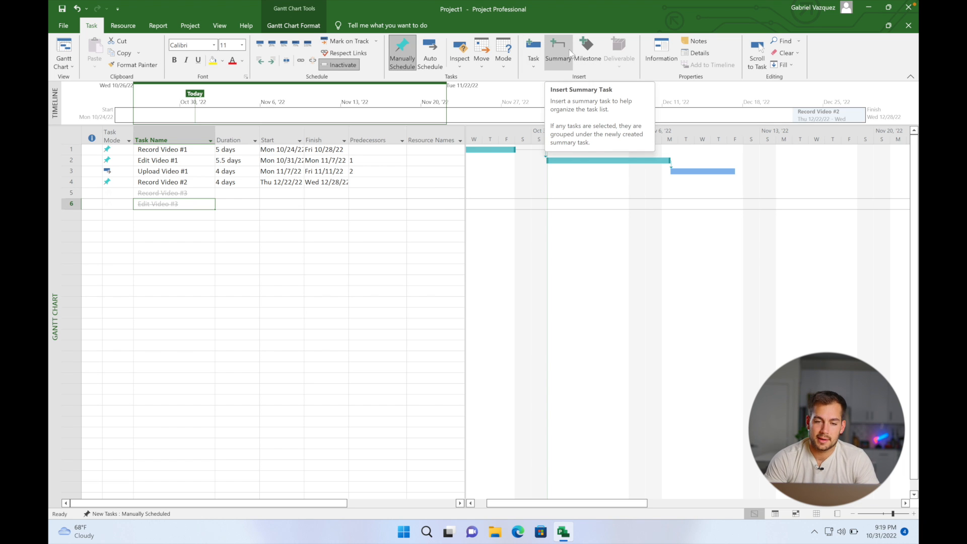
# - Insert a summary task below the inactive tasks and name it "Indigo Software Monthly Videos"
pyautogui.click(158, 226)
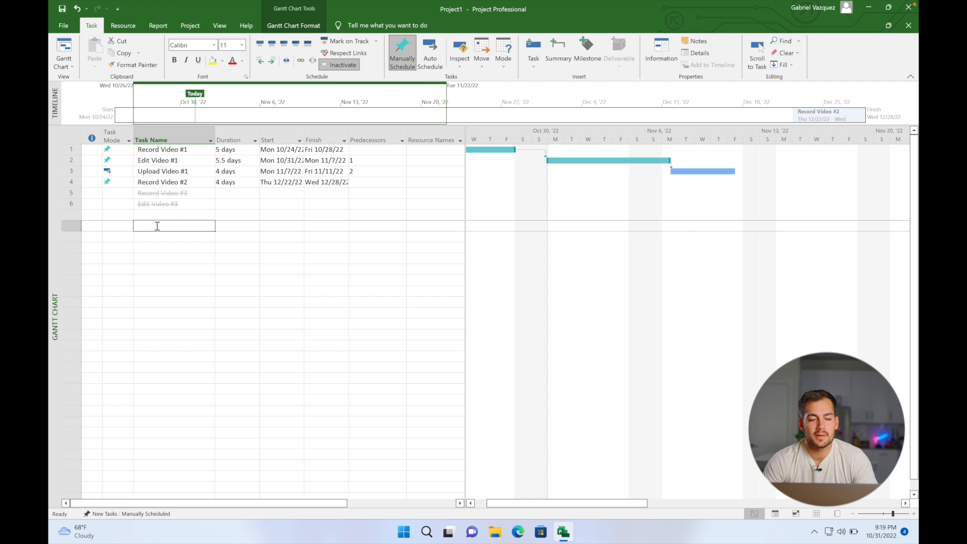
pyautogui.click(563, 56)
pyautogui.click(425, 187)
pyautogui.hotkey('ctrl', 'a')
pyautogui.write('Indigo')
pyautogui.press('Return')
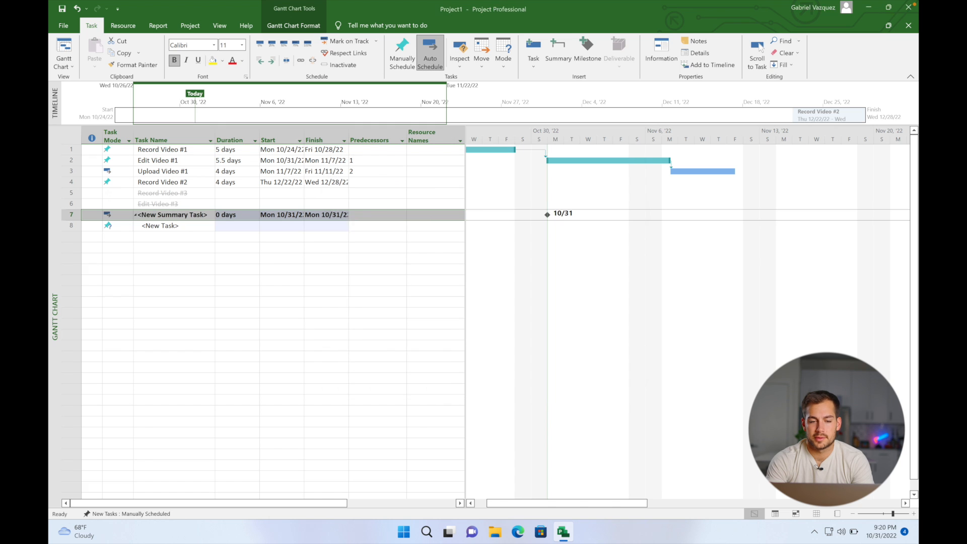
pyautogui.doubleClick(178, 215)
pyautogui.click(384, 187)
pyautogui.write('Software Monthly Videos')
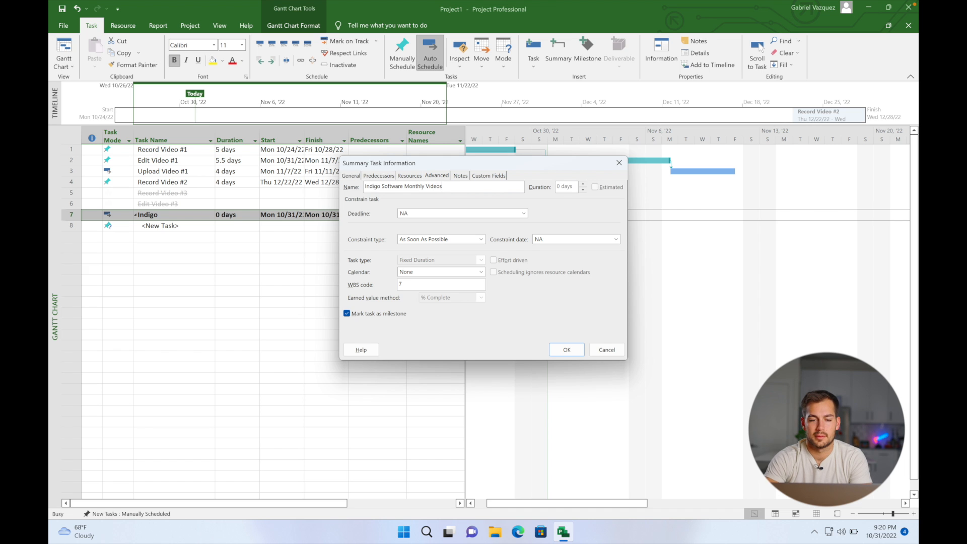
pyautogui.click(567, 350)
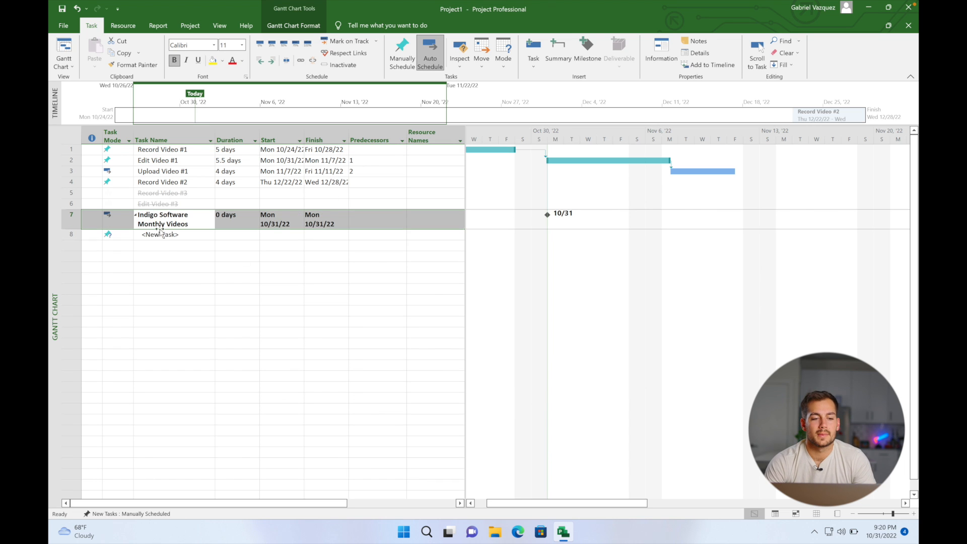
pyautogui.click(160, 235)
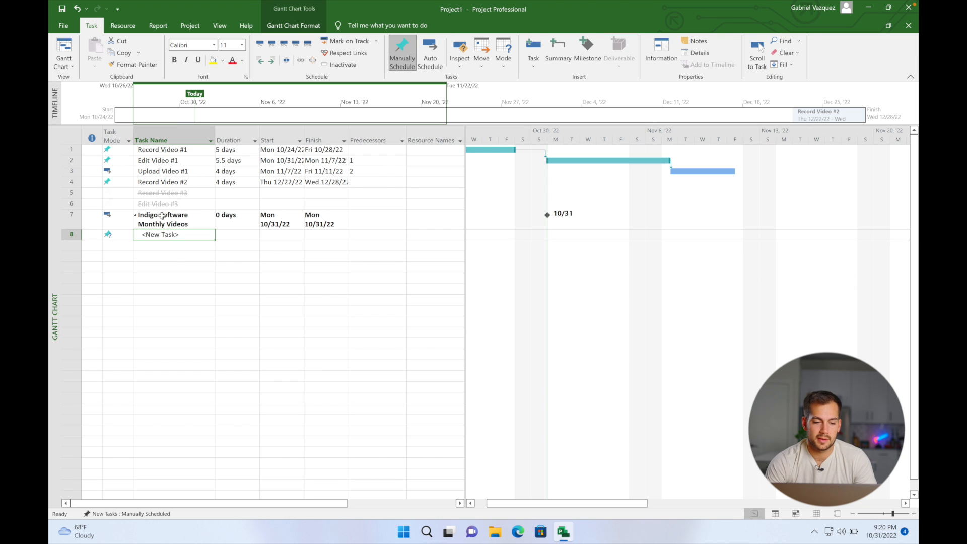
# - Move the four tasks from Record Video #1 through Record Video #2 beneath the Indigo Software Monthly Videos summary task as its subtasks
pyautogui.click(168, 181)
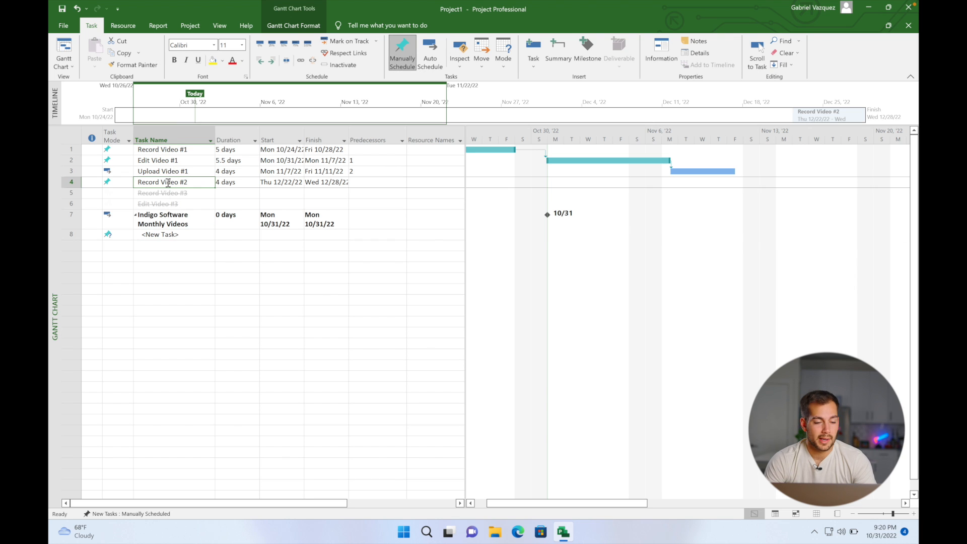
pyautogui.keyDown('shift'); pyautogui.click(72, 150); pyautogui.keyUp('shift')
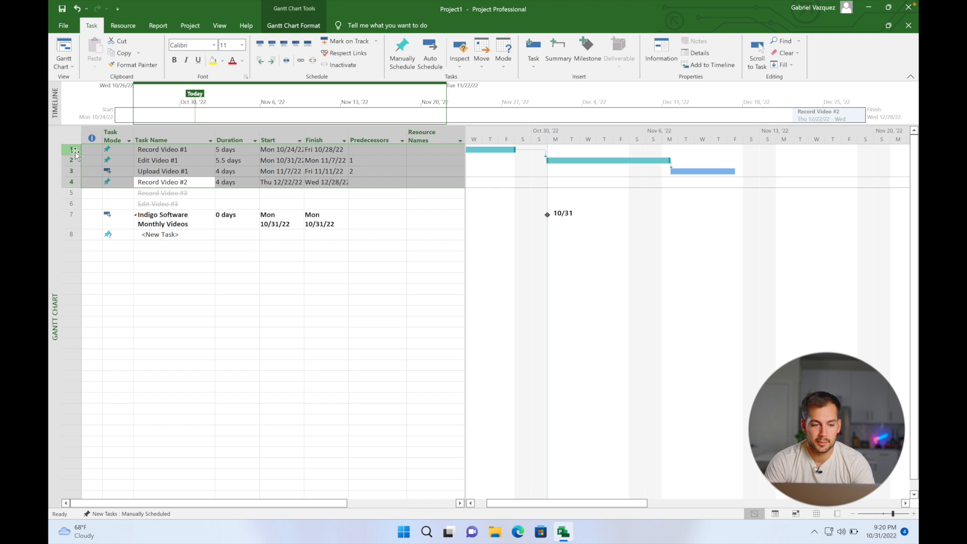
pyautogui.rightClick(104, 155)
pyautogui.click(126, 163)
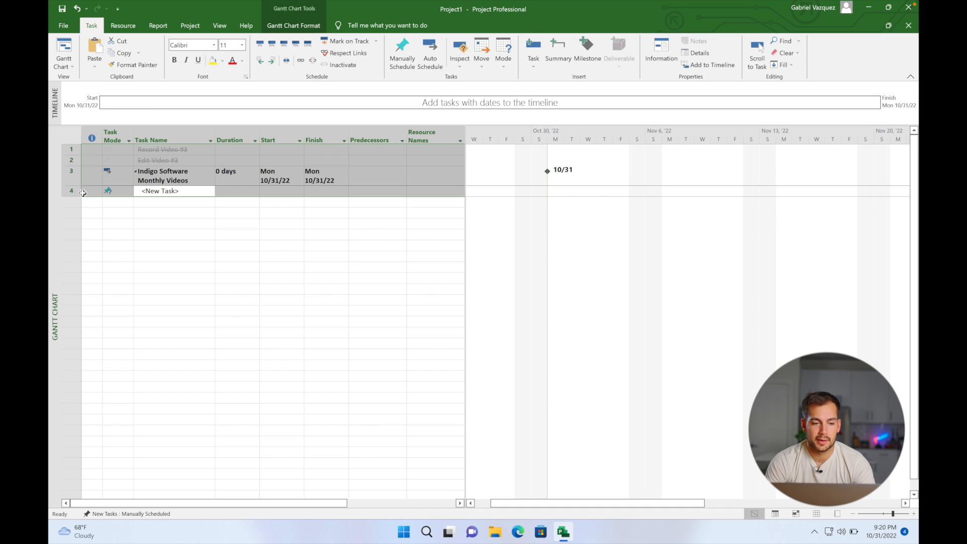
pyautogui.click(85, 203)
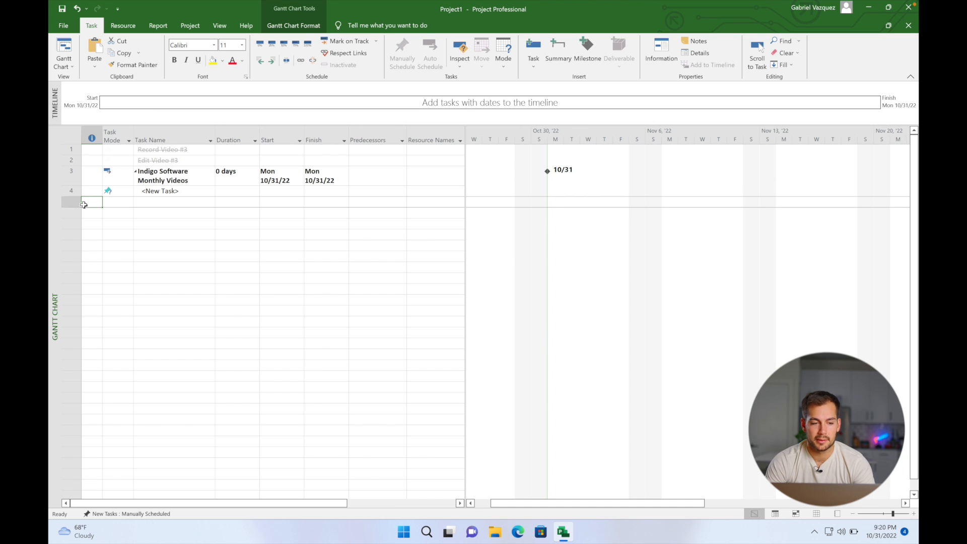
pyautogui.click(70, 203)
pyautogui.hotkey('ctrl', 'v')
pyautogui.click(212, 254)
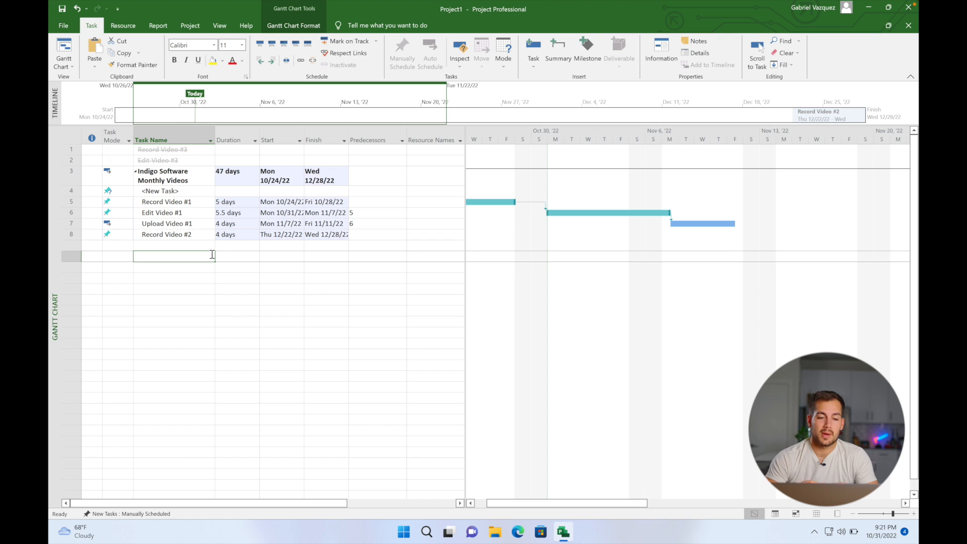
# - Save the project to the Desktop as Project1.mpp
pyautogui.click(64, 25)
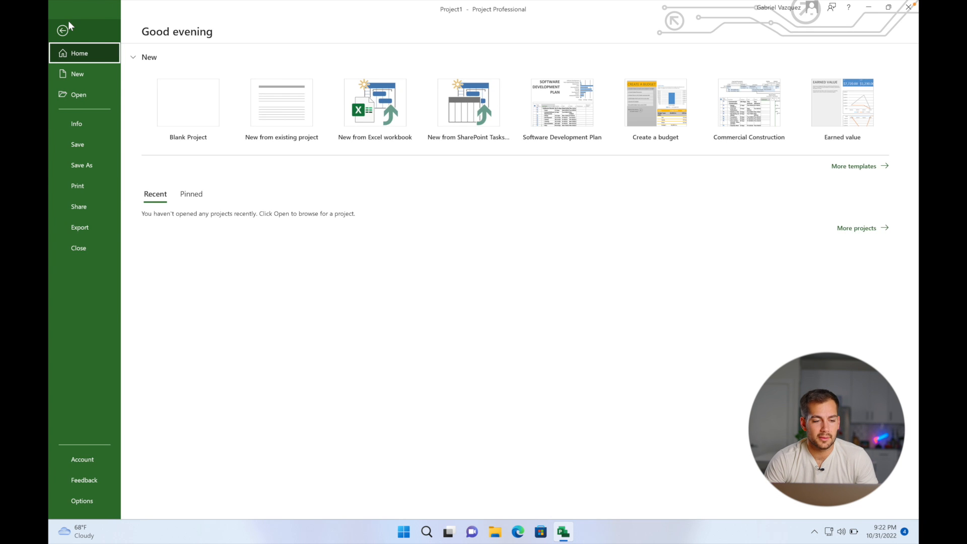
pyautogui.click(86, 166)
pyautogui.click(201, 186)
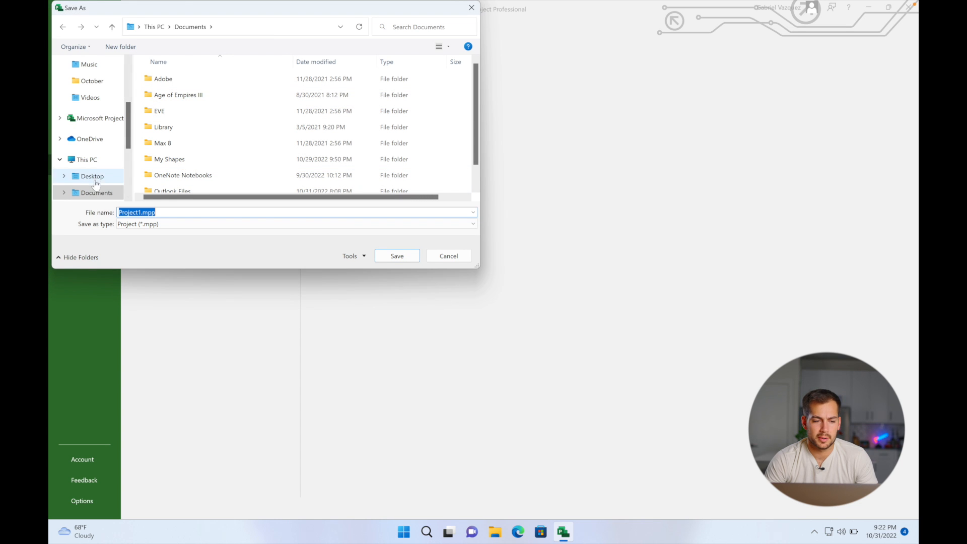
pyautogui.click(92, 178)
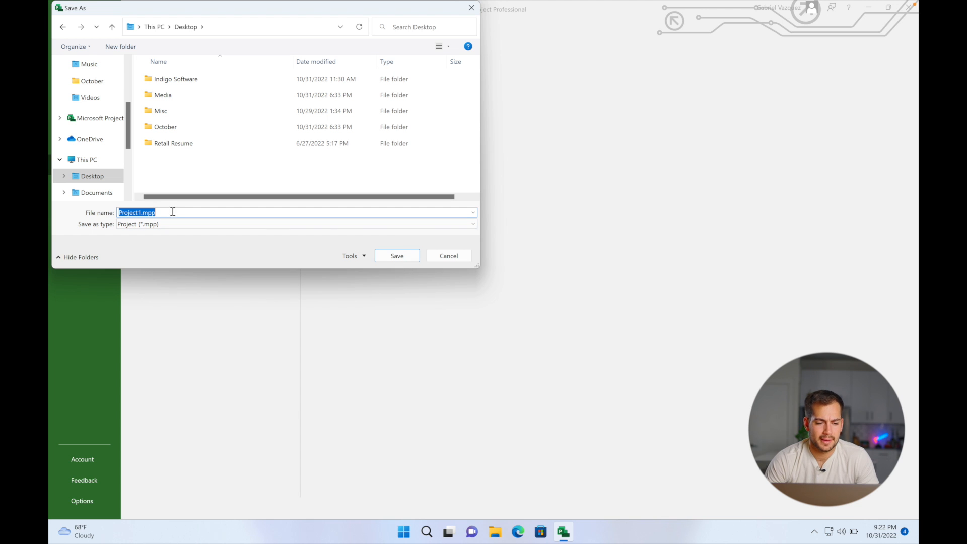
pyautogui.click(407, 254)
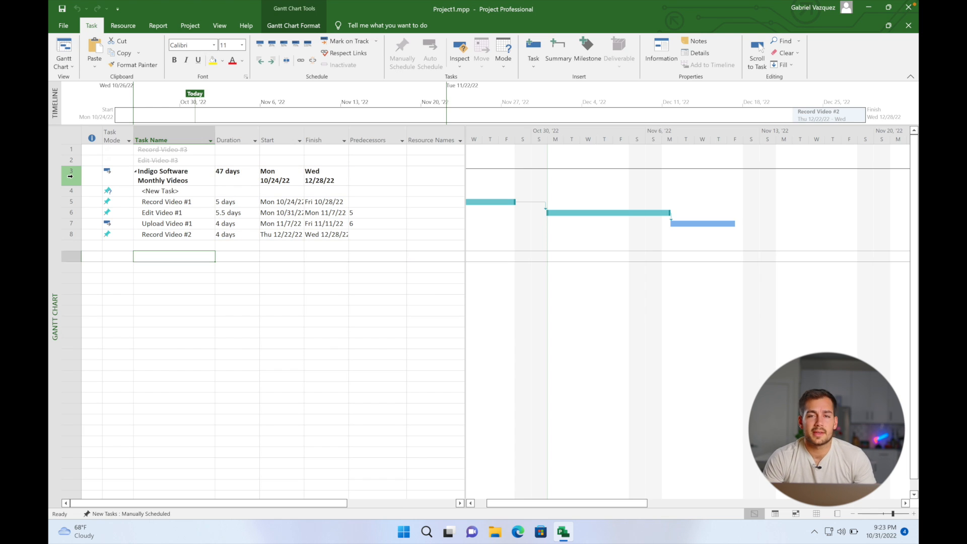
# - Duplicate the Indigo Software Monthly Videos summary task with all its subtasks, leaving two blank rows below the original group
pyautogui.click(71, 176)
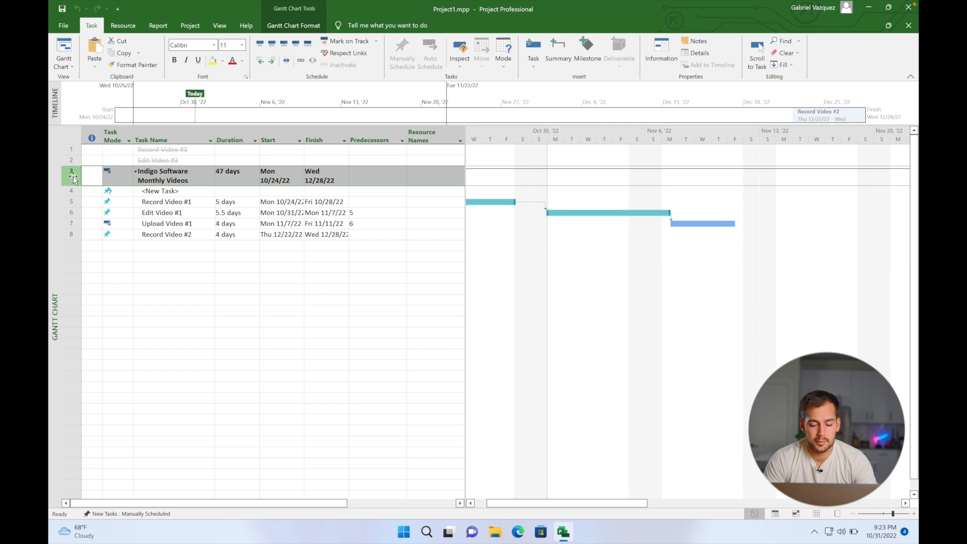
pyautogui.click(70, 266)
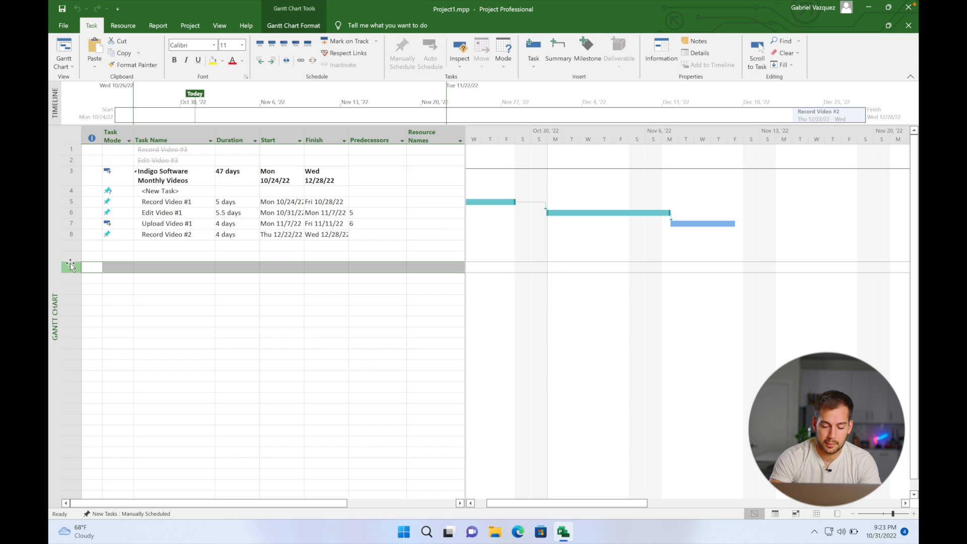
pyautogui.hotkey('ctrl', 'z')
pyautogui.keyDown('shift'); pyautogui.click(71, 235); pyautogui.keyUp('shift')
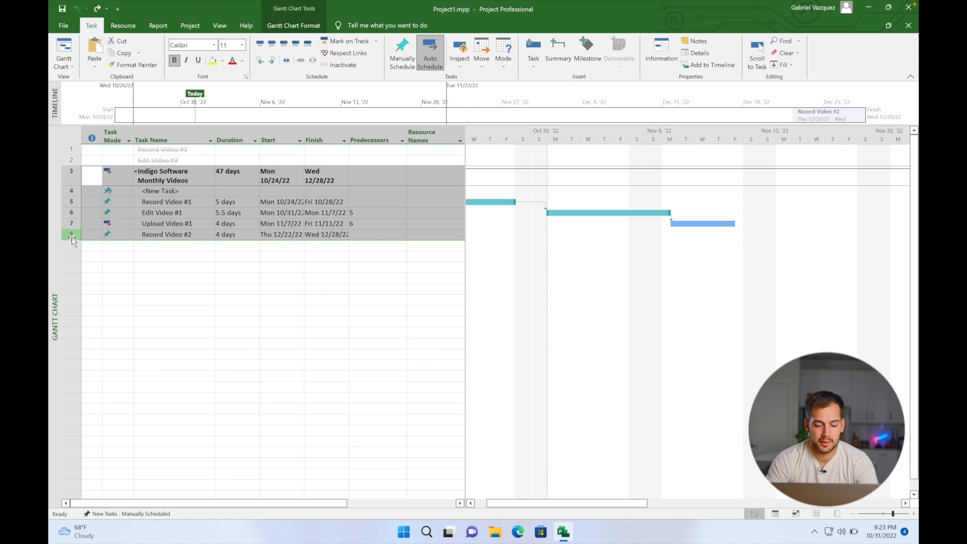
pyautogui.click(72, 267)
pyautogui.hotkey('ctrl', 'v')
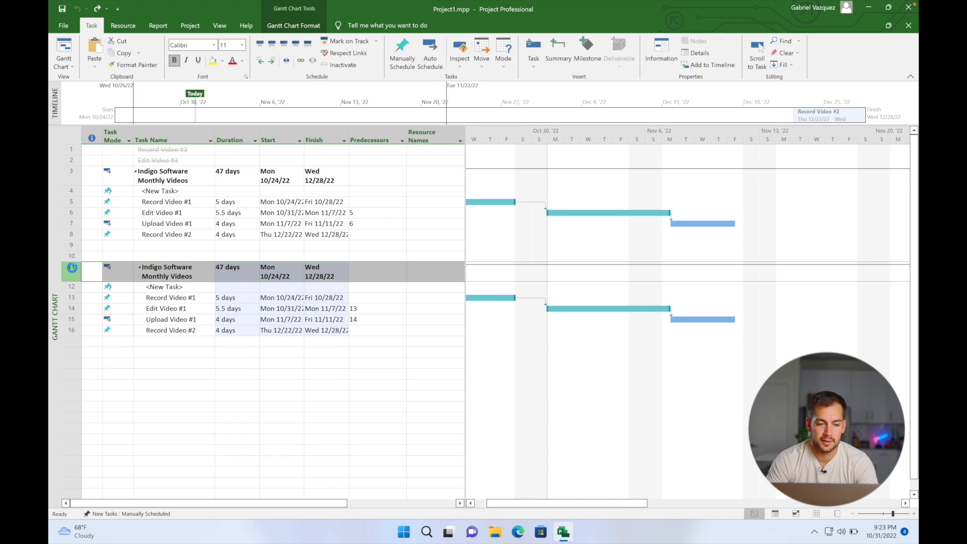
pyautogui.click(167, 277)
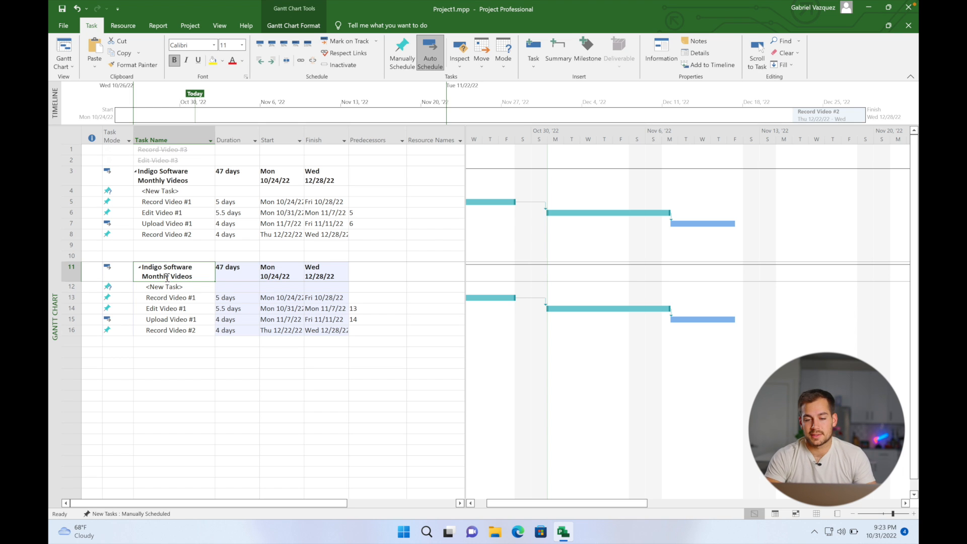
# - Look through the schedule in the Team Planner and Resource Sheet views, and return to the Team Planner
pyautogui.click(191, 26)
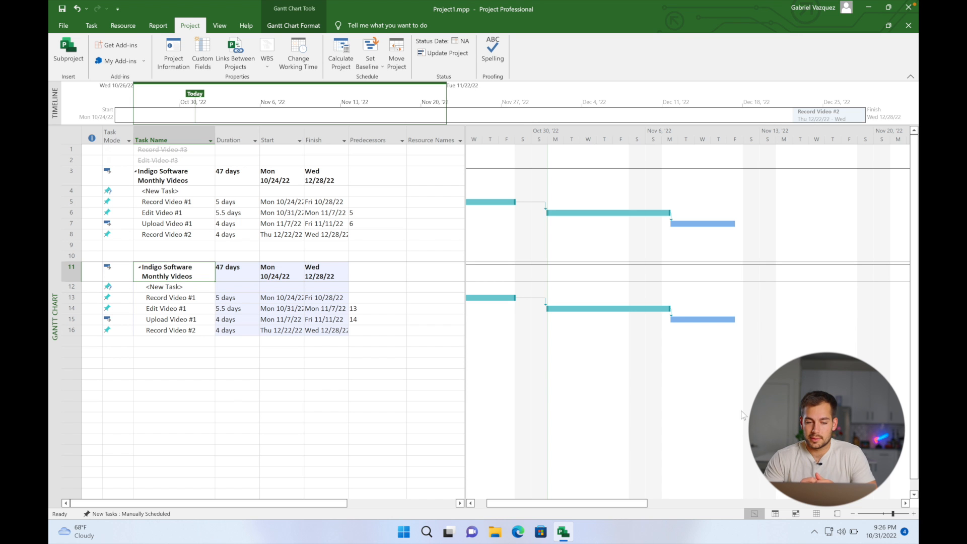
pyautogui.click(779, 515)
pyautogui.click(796, 514)
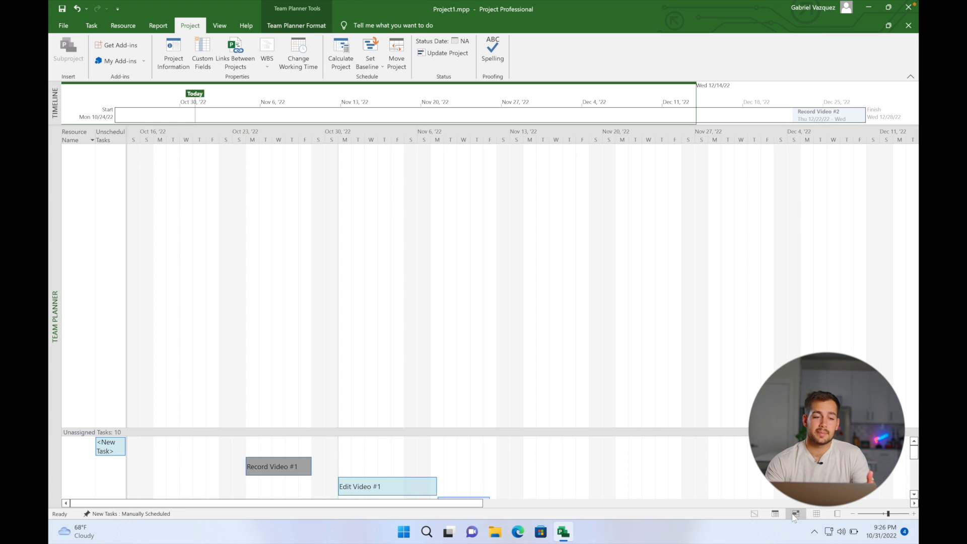
pyautogui.click(817, 514)
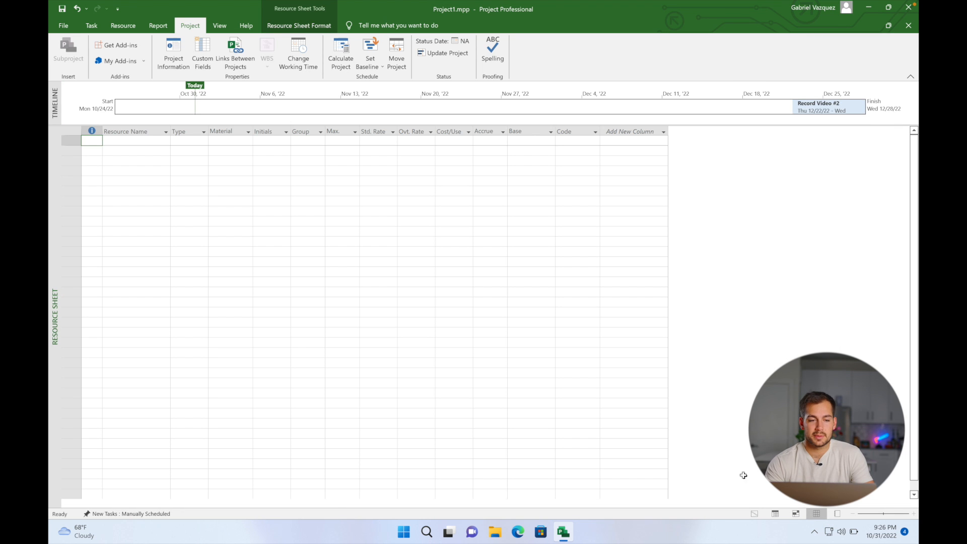
pyautogui.click(796, 514)
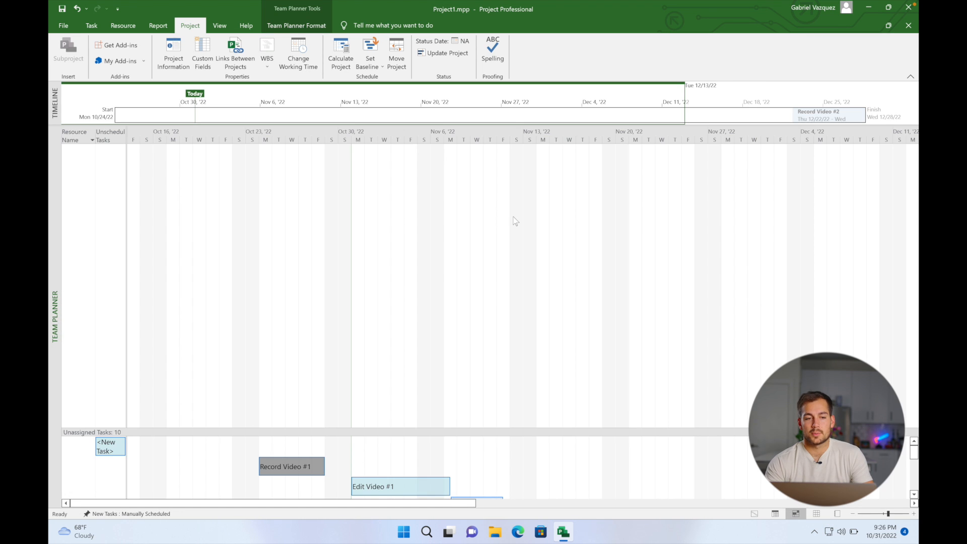